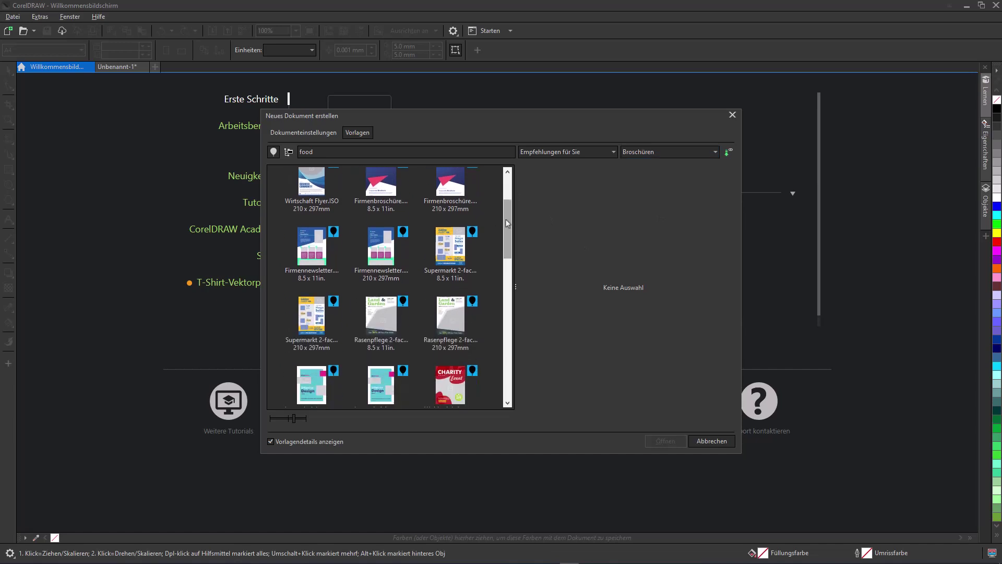
# Step: Open the 210 x 297 mm Firmennewsletter brochure template as a new document
pyautogui.click(387, 243)
pyautogui.click(650, 442)
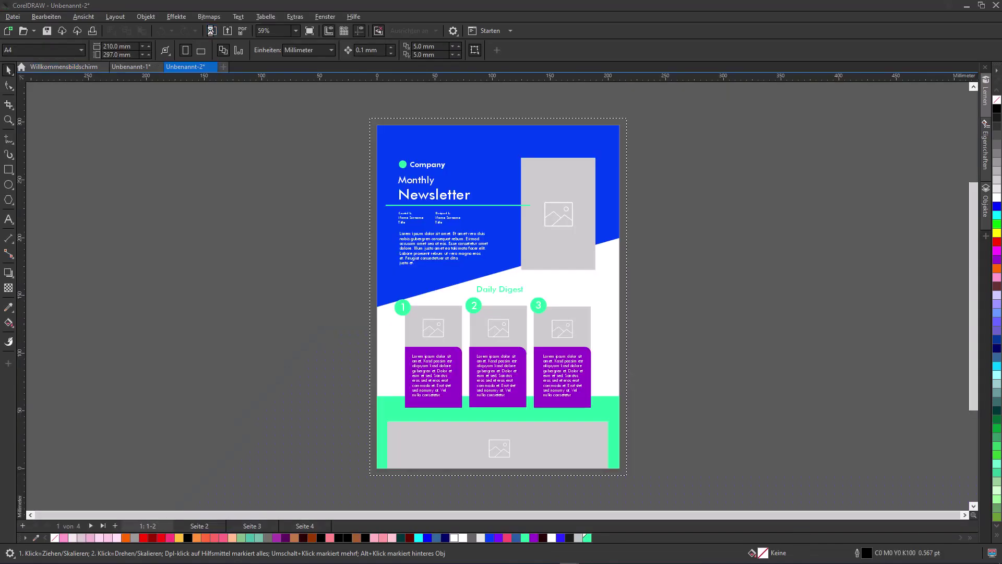
# Step: Import the photo Fotolia_46599561_Subscription_XL.jpg, place it beside the page and move it into the large placeholder frame next to the newsletter heading
pyautogui.hotkey('ctrl', 'i')
pyautogui.click(416, 170)
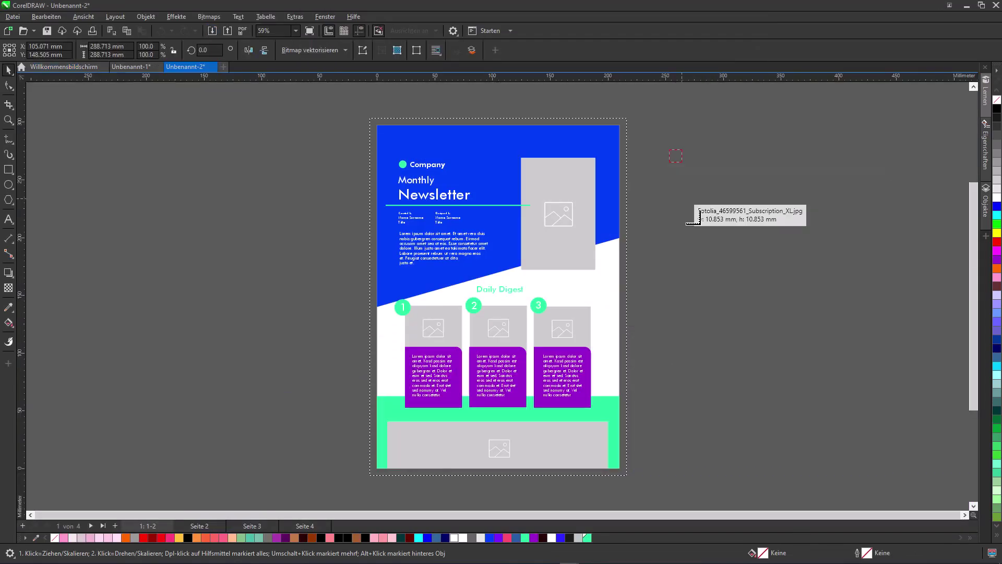
pyautogui.click(670, 151)
pyautogui.moveTo(725, 206); pyautogui.dragTo(566, 206)
pyautogui.doubleClick(546, 206)
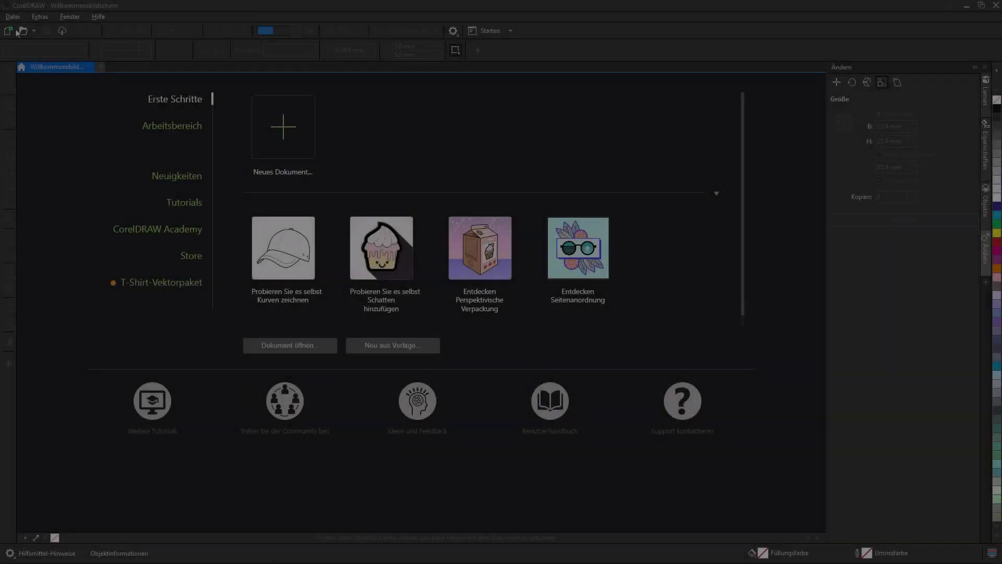
# Step: Start a new document from a template and browse the Corel online templates
pyautogui.click(13, 16)
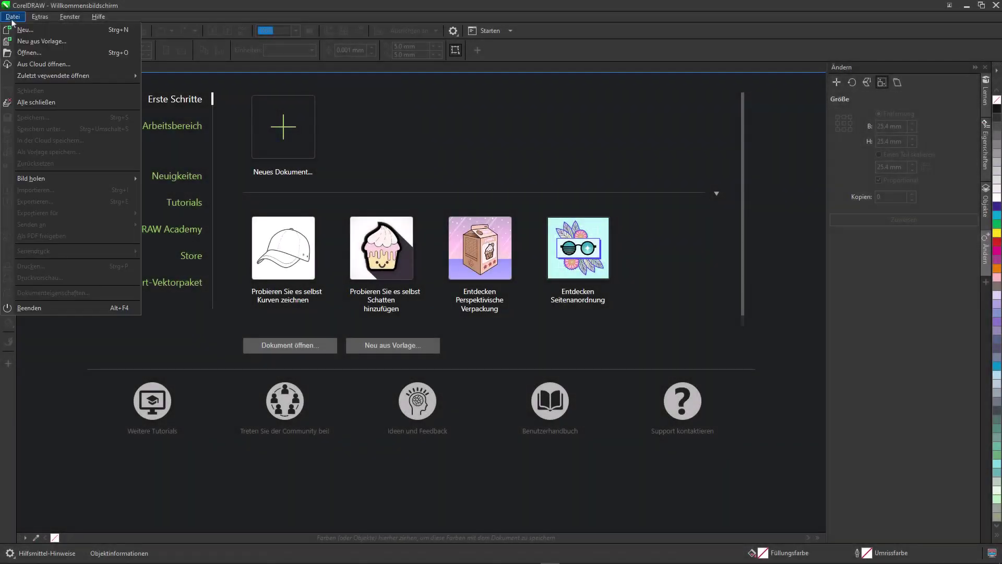
pyautogui.click(77, 43)
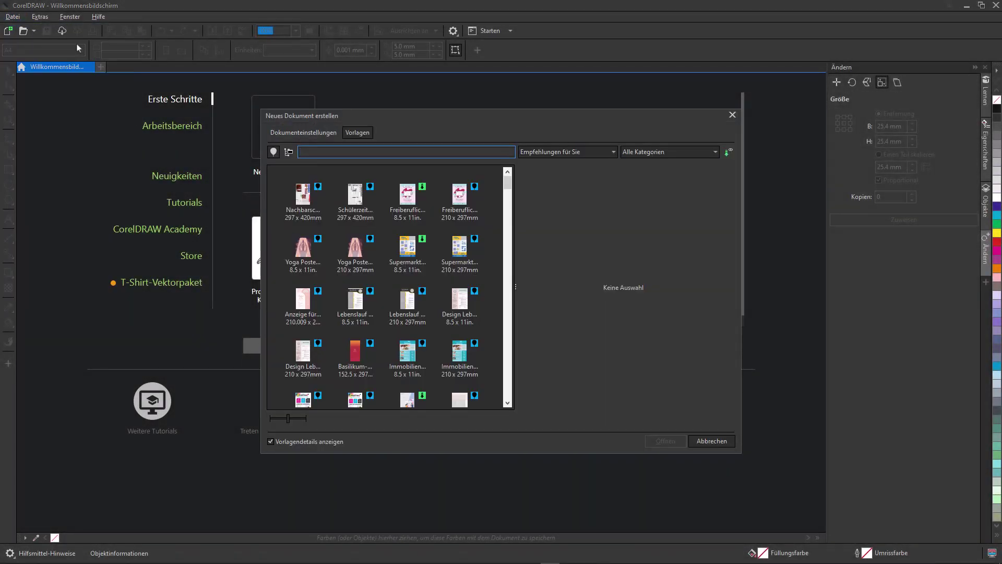
pyautogui.click(273, 153)
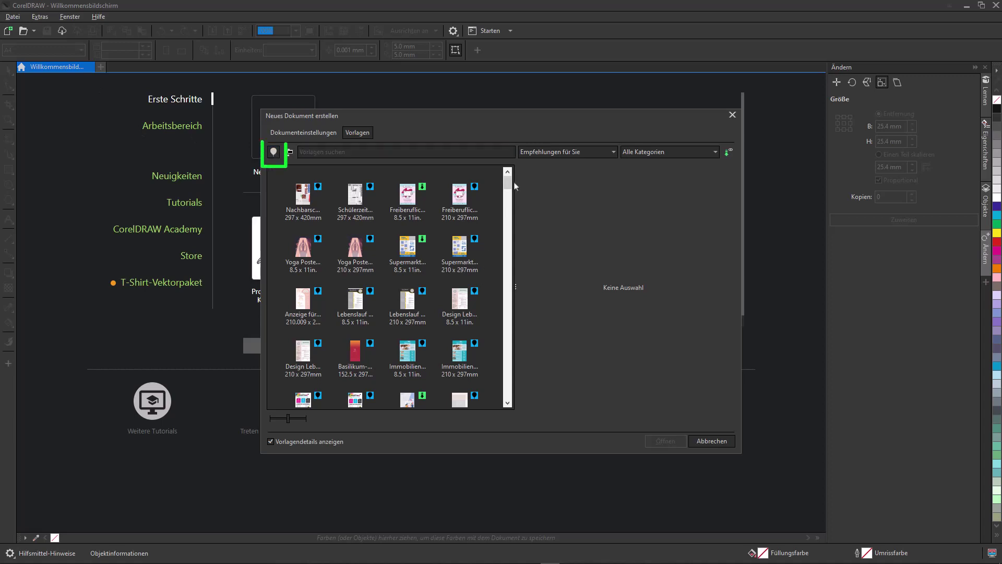
pyautogui.scroll(-1, 507, 191)
pyautogui.moveTo(507, 191)
pyautogui.mouseDown()
pyautogui.moveTo(508, 219)
pyautogui.moveTo(508, 179)
pyautogui.mouseUp()
# Step: Switch to the local templates, search them for "Menu" and browse the matching designs
pyautogui.click(289, 153)
pyautogui.click(313, 155)
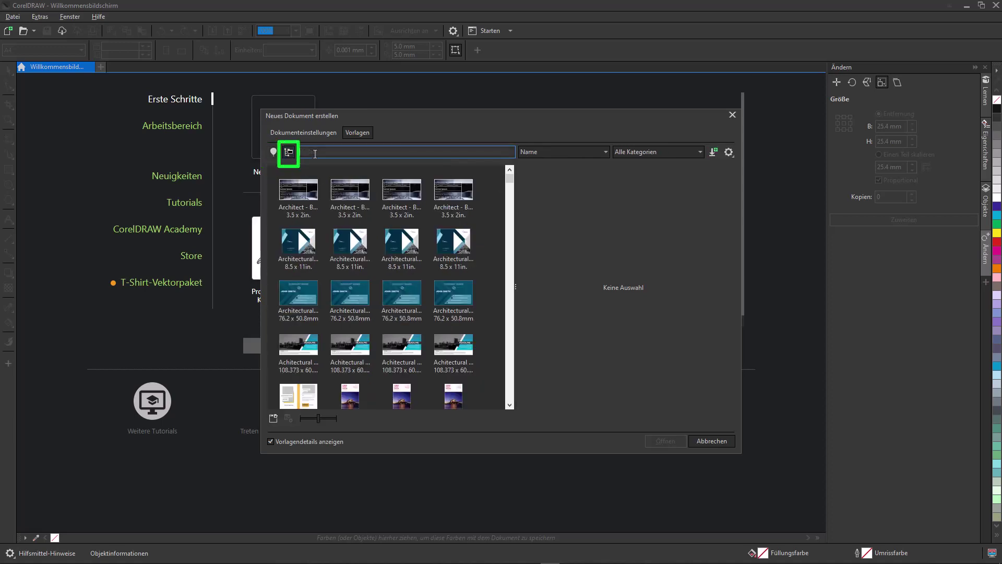
pyautogui.write('Menu')
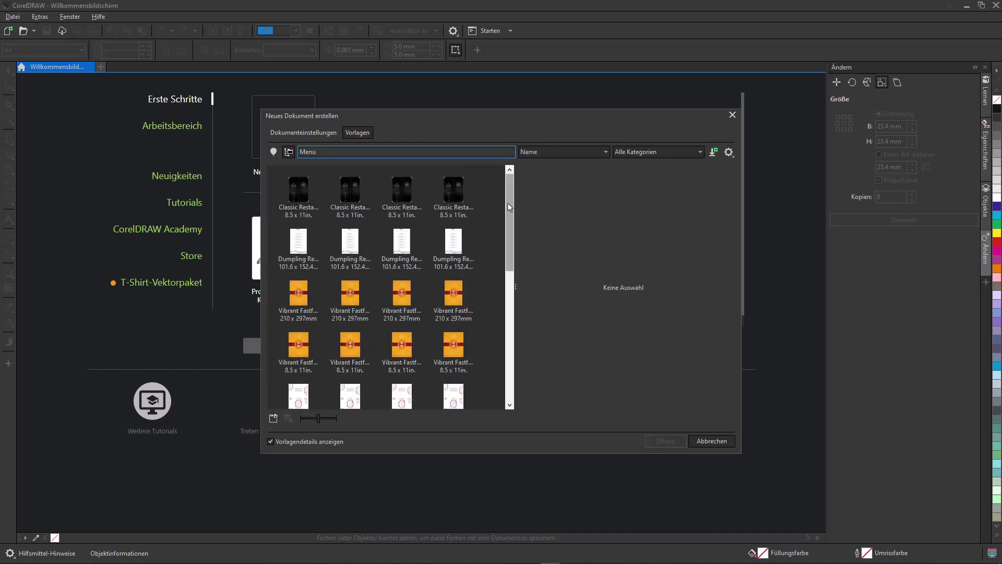
pyautogui.moveTo(507, 202); pyautogui.dragTo(517, 172)
# Step: Replace the template search term with "Restaurant" and browse the matching designs
pyautogui.click(364, 152)
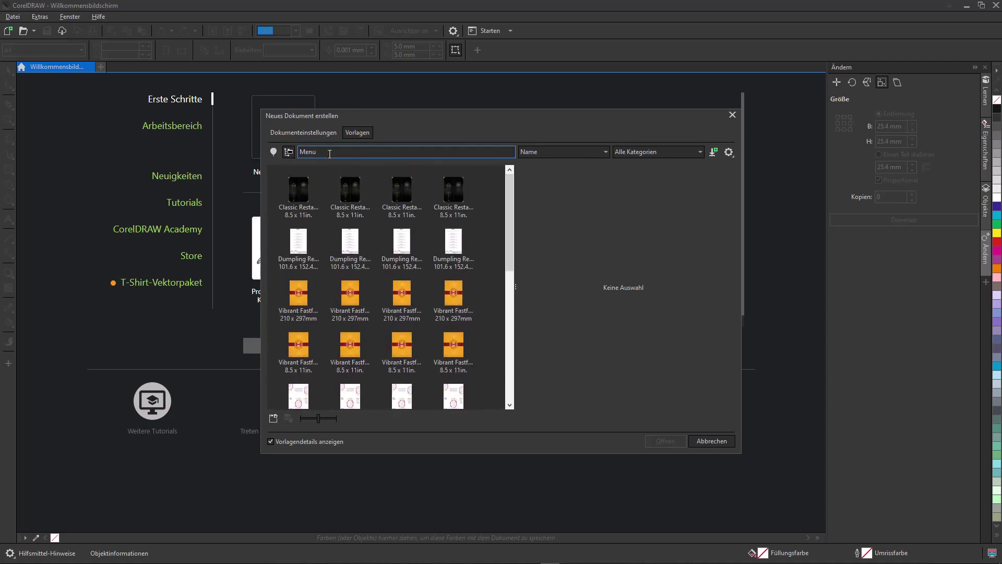
pyautogui.hotkey('ctrl', 'a')
pyautogui.press('BackSpace')
pyautogui.write('Rest')
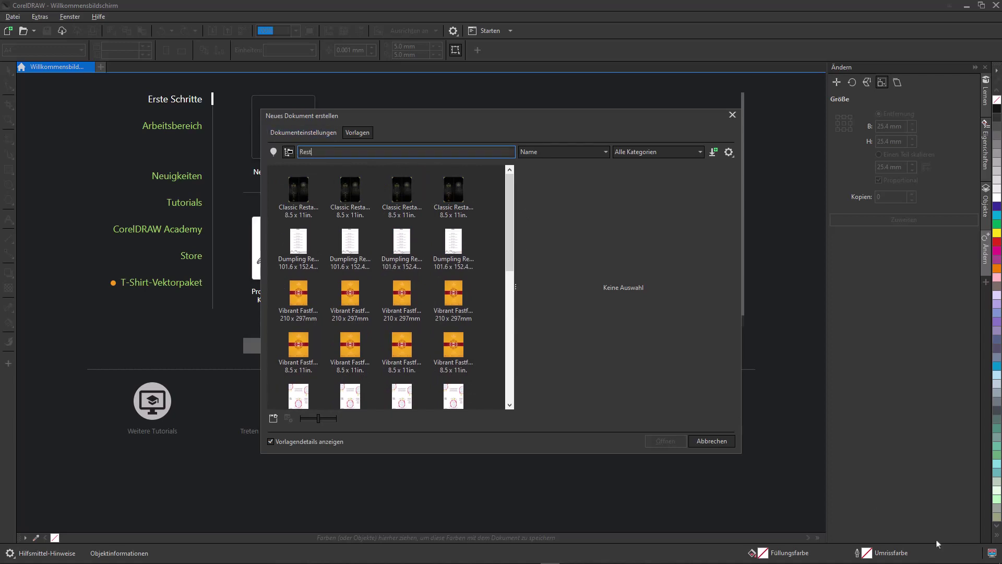
pyautogui.write('aurant')
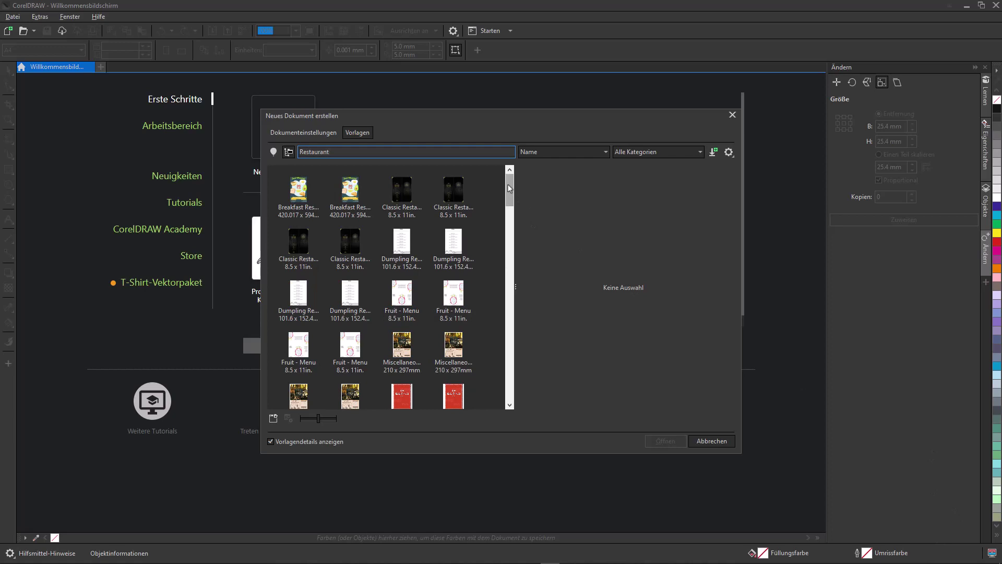
pyautogui.moveTo(508, 191); pyautogui.dragTo(287, 153)
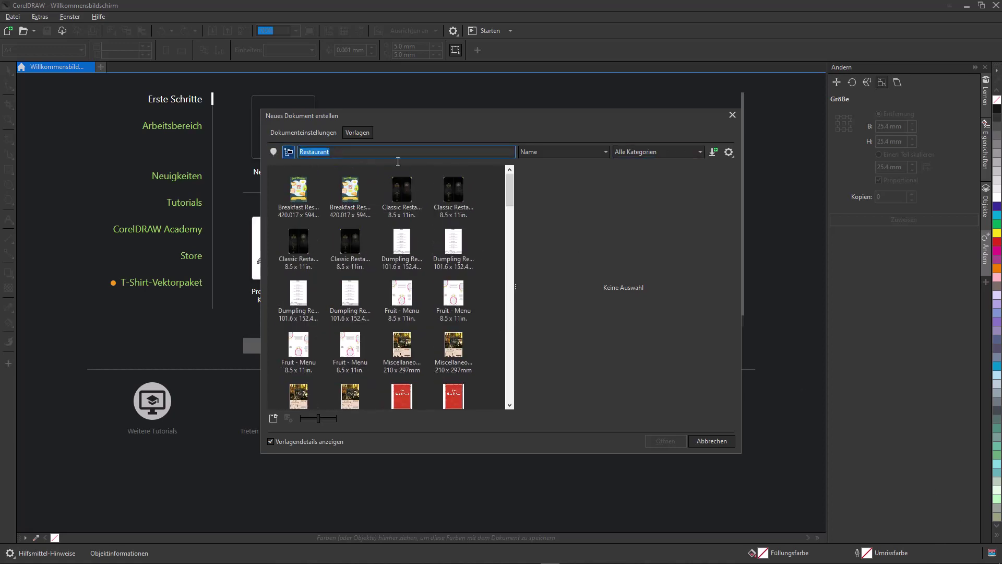
# Step: Clear the search, filter the templates by Brochures, Cards & Invitations and finally Letterheads & Letters, and enlarge the thumbnails
pyautogui.press('BackSpace')
pyautogui.click(699, 153)
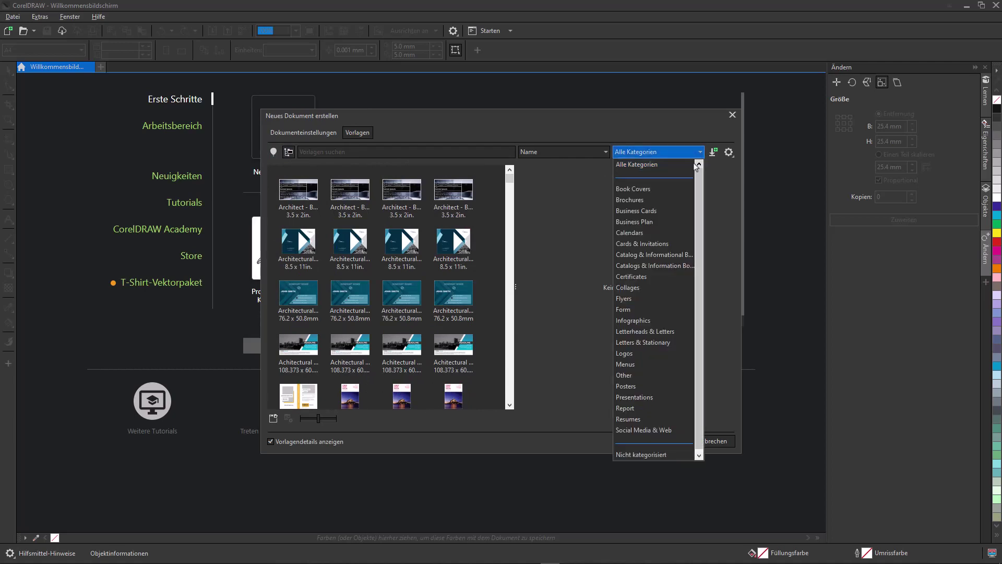
pyautogui.click(650, 198)
pyautogui.click(700, 153)
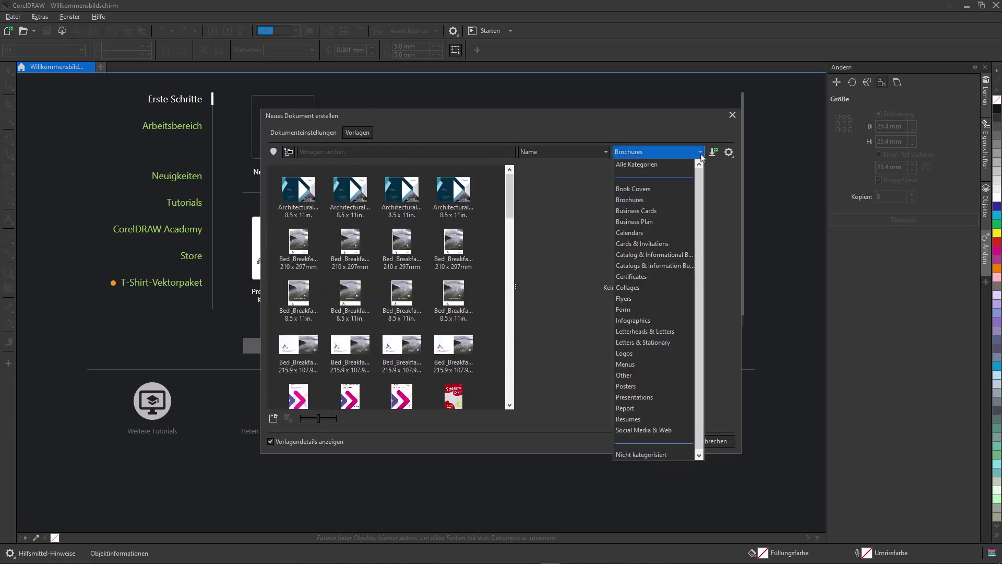
pyautogui.click(655, 245)
pyautogui.click(700, 151)
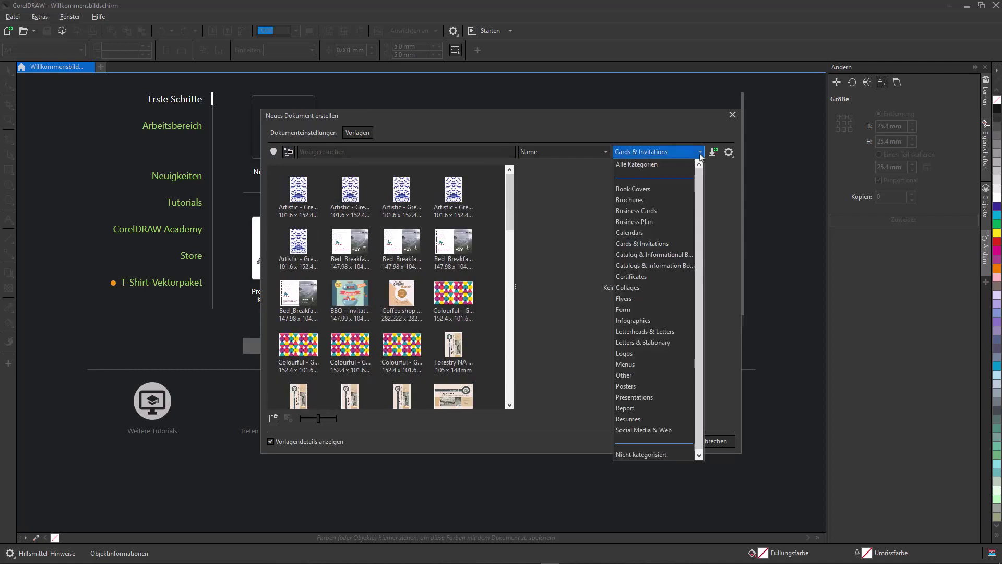
pyautogui.click(660, 336)
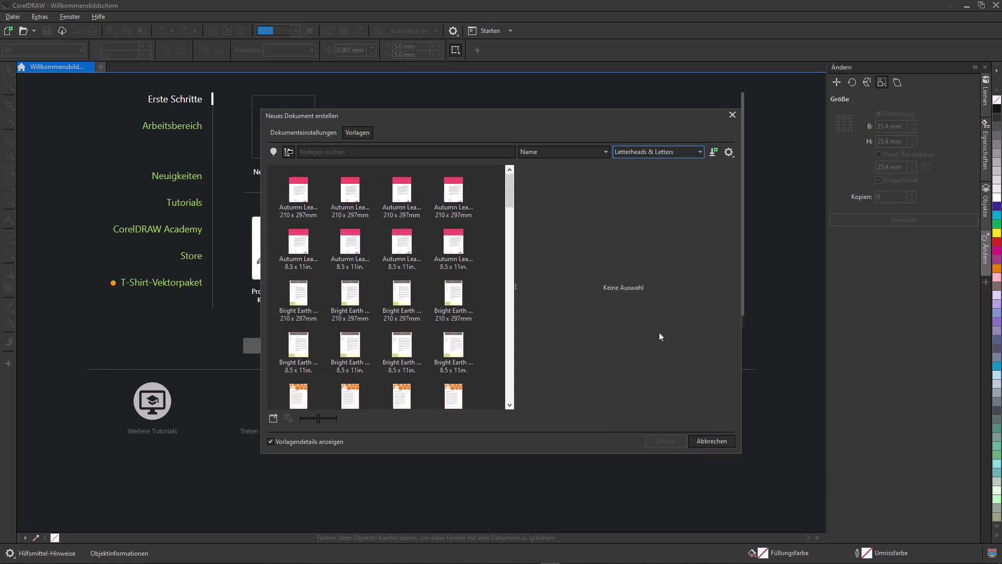
pyautogui.moveTo(317, 419); pyautogui.dragTo(334, 419)
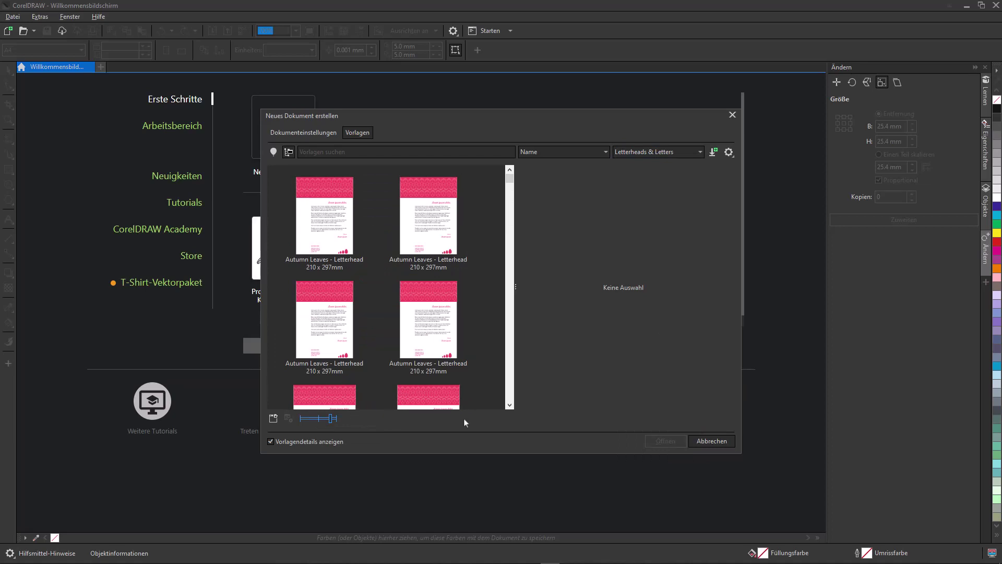
# Step: Return to the Corel online templates and sort them by "Empfehlungen für Sie"
pyautogui.click(274, 152)
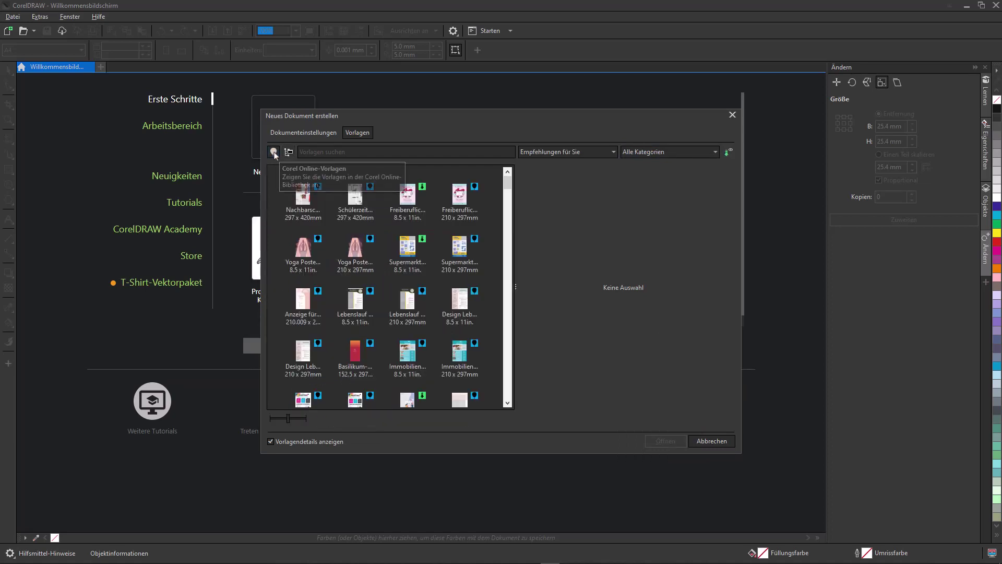
pyautogui.click(613, 153)
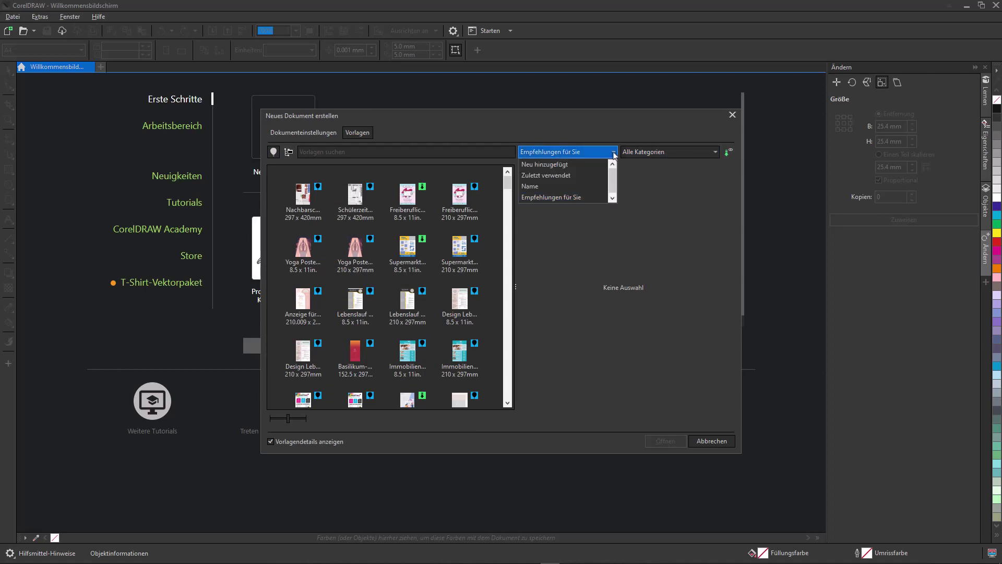
pyautogui.click(590, 199)
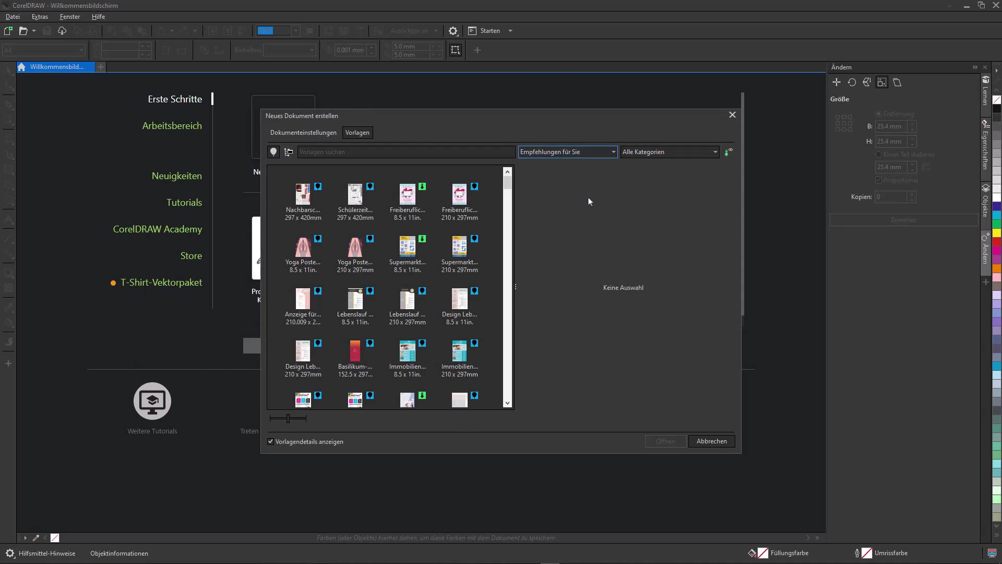
# Step: Filter the online templates by Infografiken, and reset the category filter to "Alle Kategorien"
pyautogui.click(713, 153)
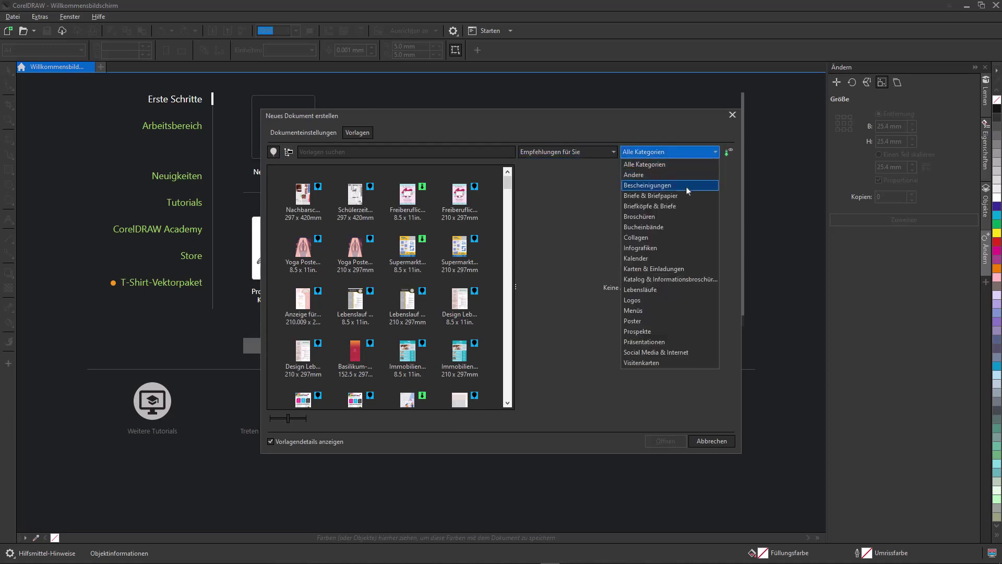
pyautogui.click(668, 250)
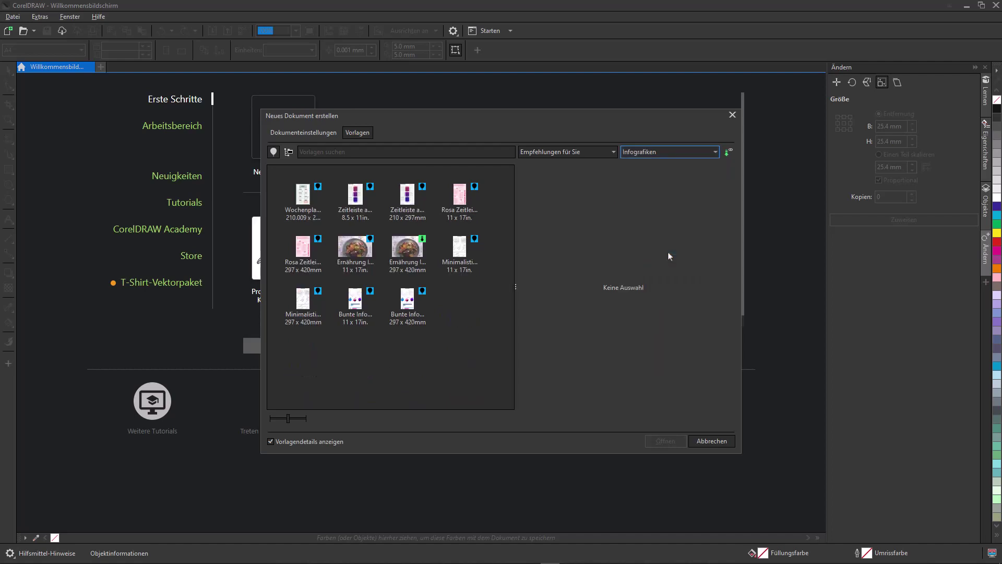
pyautogui.click(716, 152)
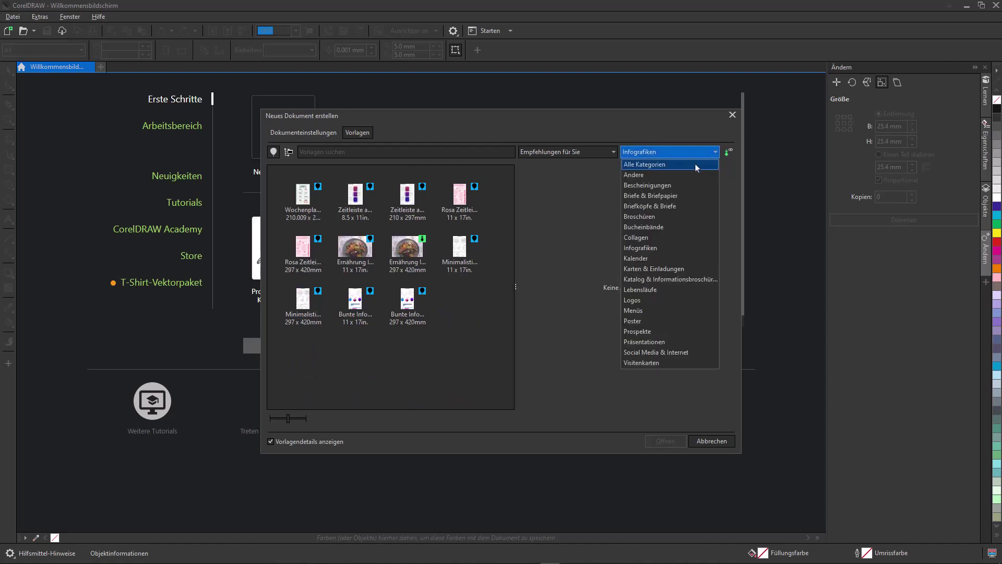
pyautogui.click(694, 164)
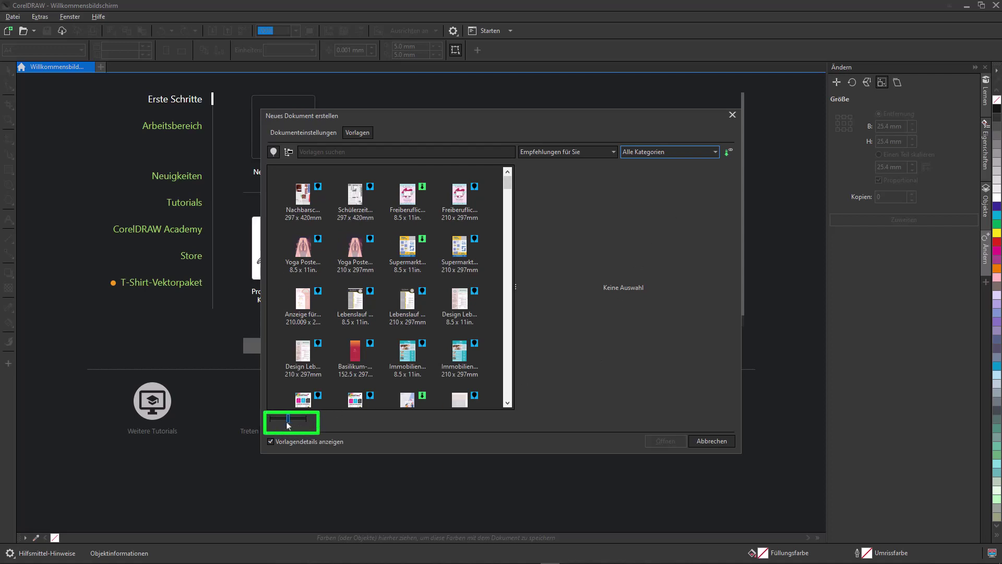
# Step: Enlarge the online template thumbnails and open the 8.5 x 11 in Freiberufliche Design-Dienstleistungen template as a new document
pyautogui.moveTo(288, 420); pyautogui.dragTo(300, 420)
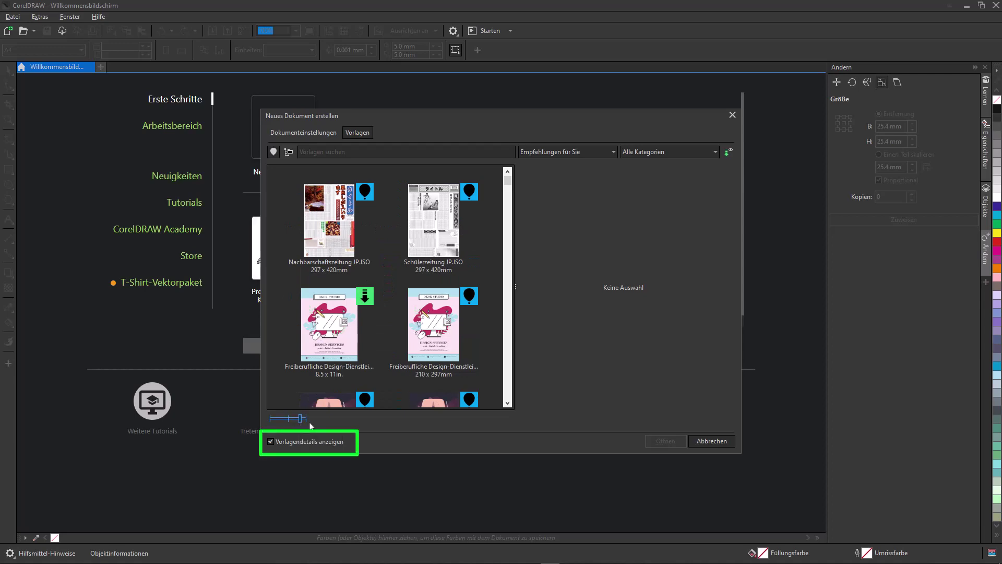
pyautogui.click(336, 340)
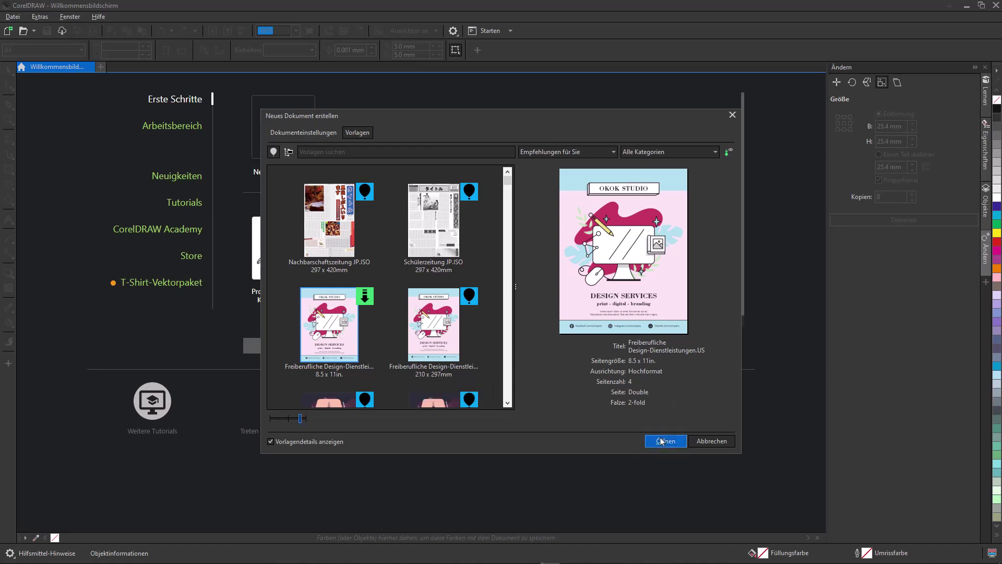
pyautogui.click(660, 441)
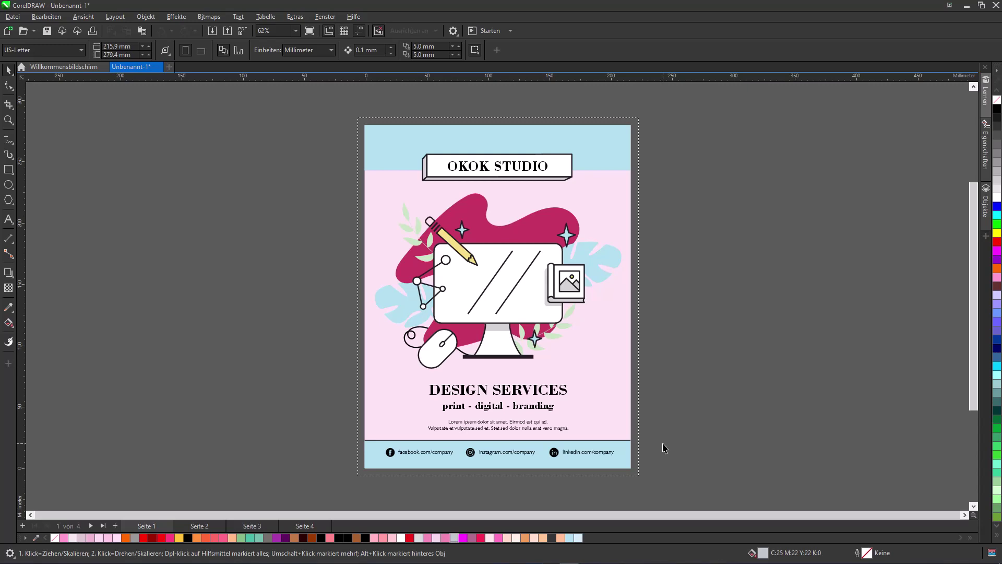
# Step: Start another new document from a template and list the local templates of "Alle Kategorien"
pyautogui.click(13, 18)
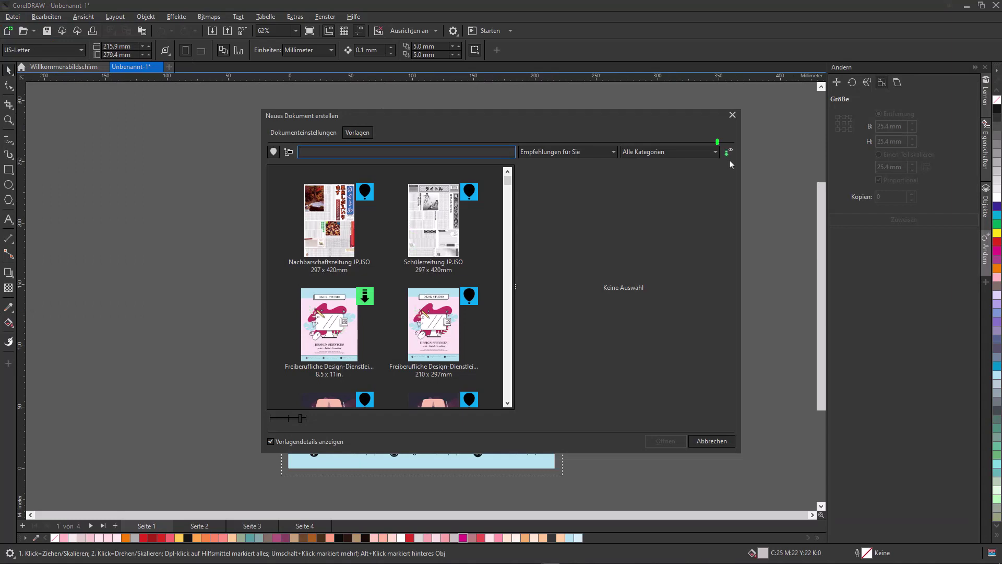
pyautogui.click(728, 152)
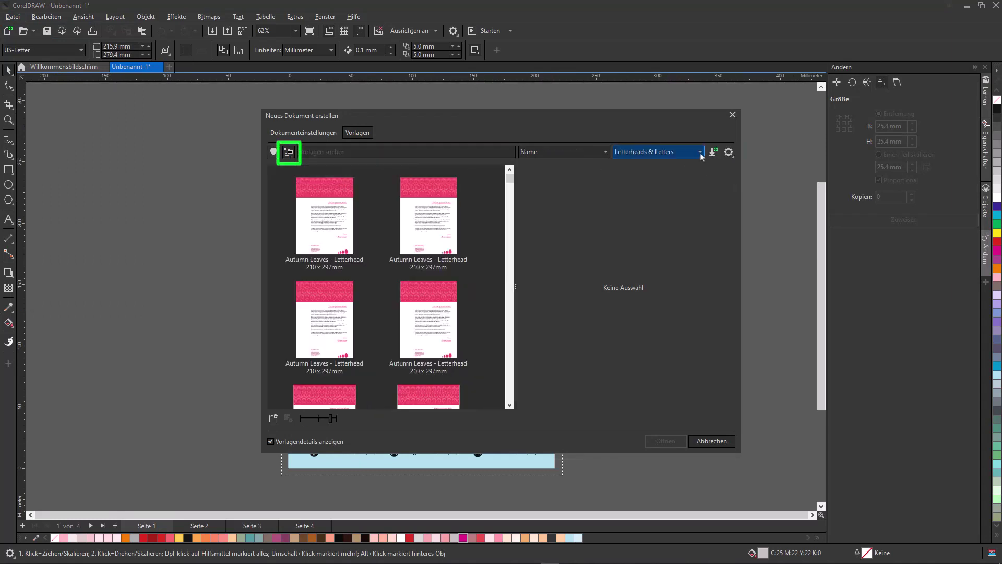
pyautogui.click(700, 152)
pyautogui.click(681, 168)
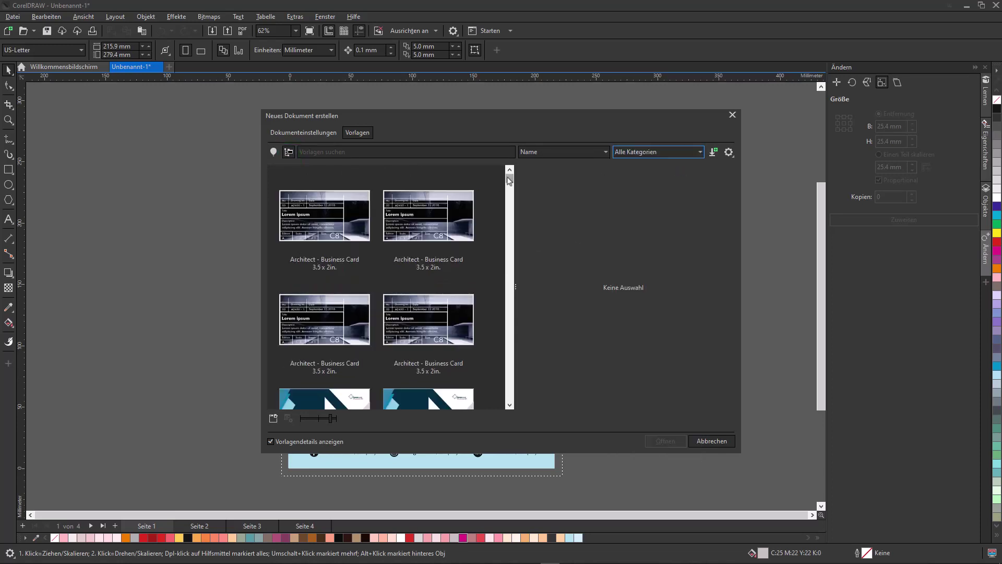
# Step: View the properties of the second Bed_Breakfast NA - Postcard template and close them without saving
pyautogui.moveTo(508, 180); pyautogui.dragTo(508, 197)
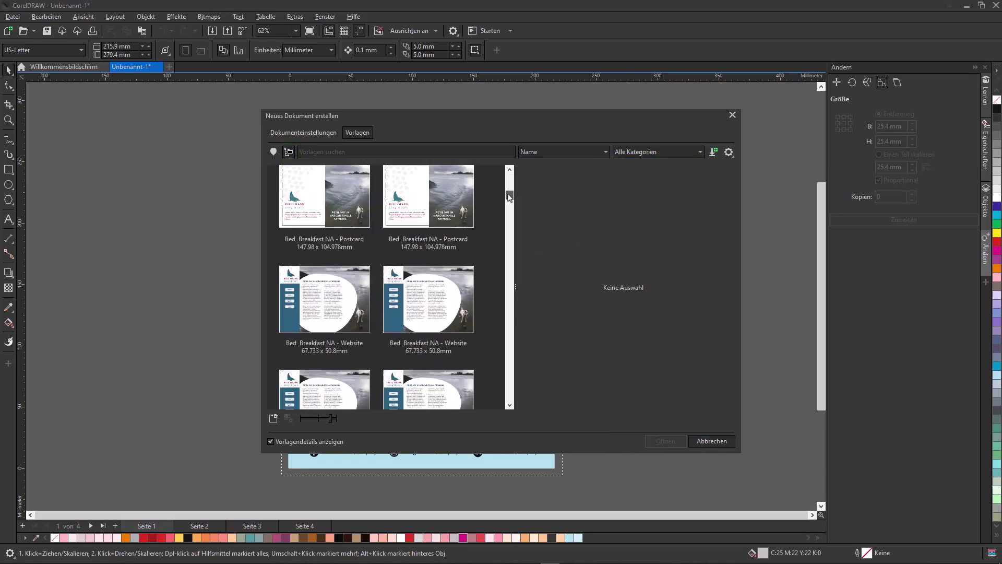
pyautogui.click(448, 197)
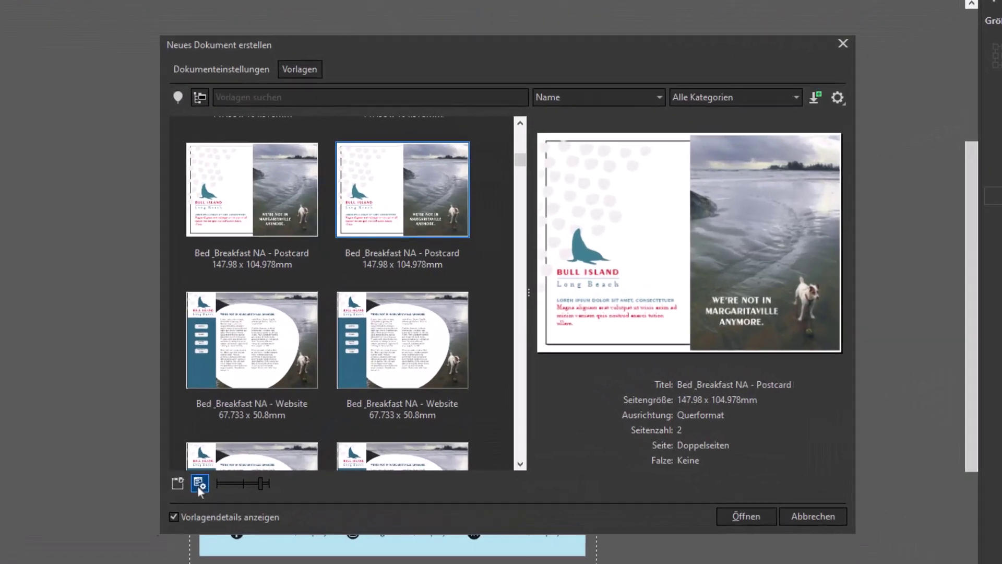
pyautogui.click(288, 418)
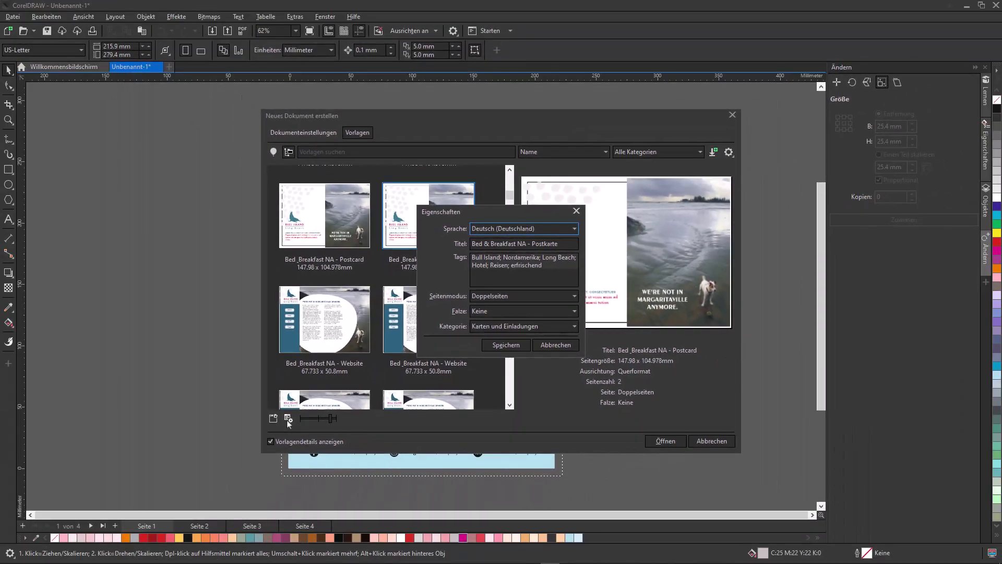
pyautogui.click(540, 345)
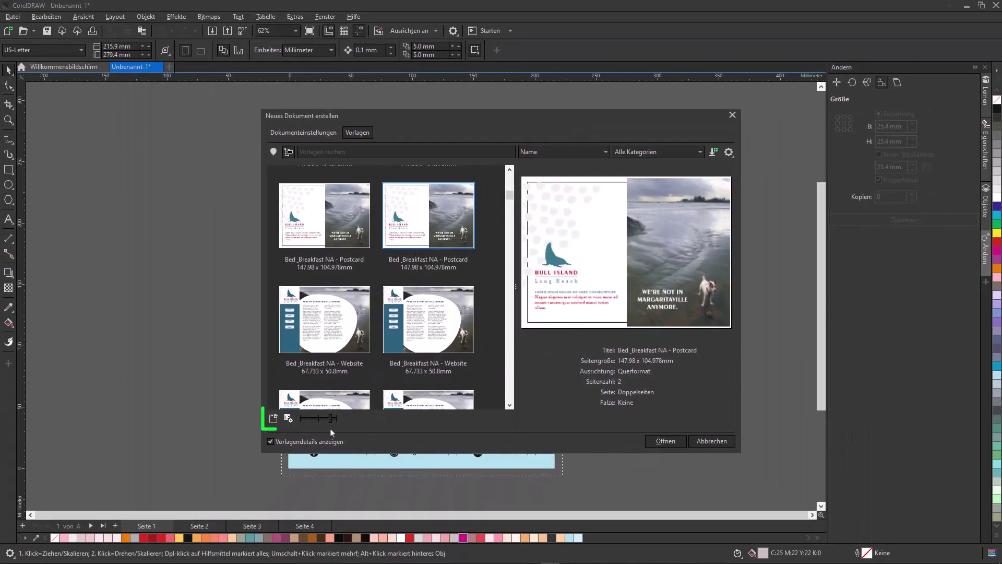
# Step: Open the folder that stores the local templates in File Explorer
pyautogui.click(273, 418)
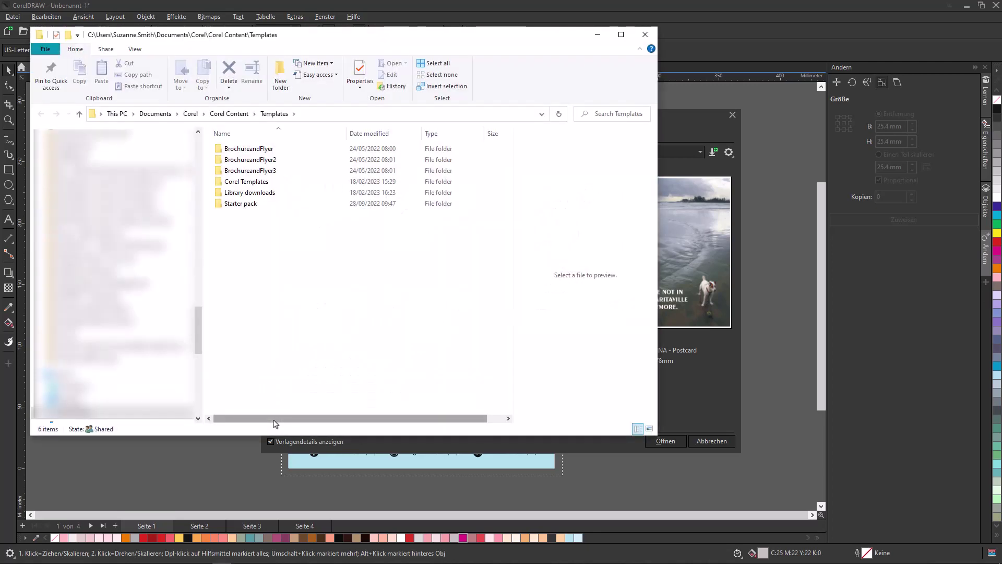
# Step: Mark the first Bed_Breakfast NA - Postcard template as a favourite and filter the local templates by Favoriten
pyautogui.click(645, 35)
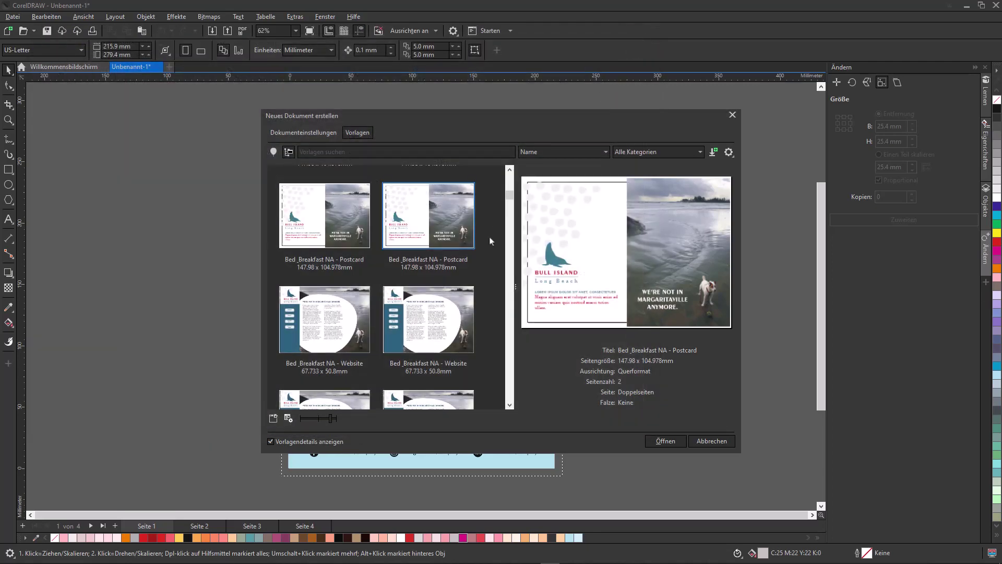
pyautogui.rightClick(345, 223)
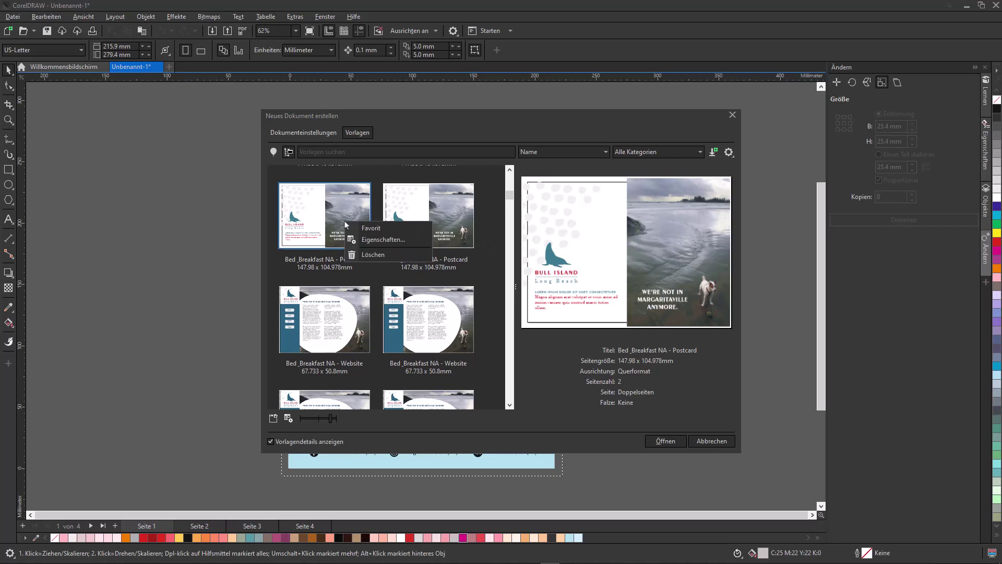
pyautogui.click(412, 229)
pyautogui.click(569, 152)
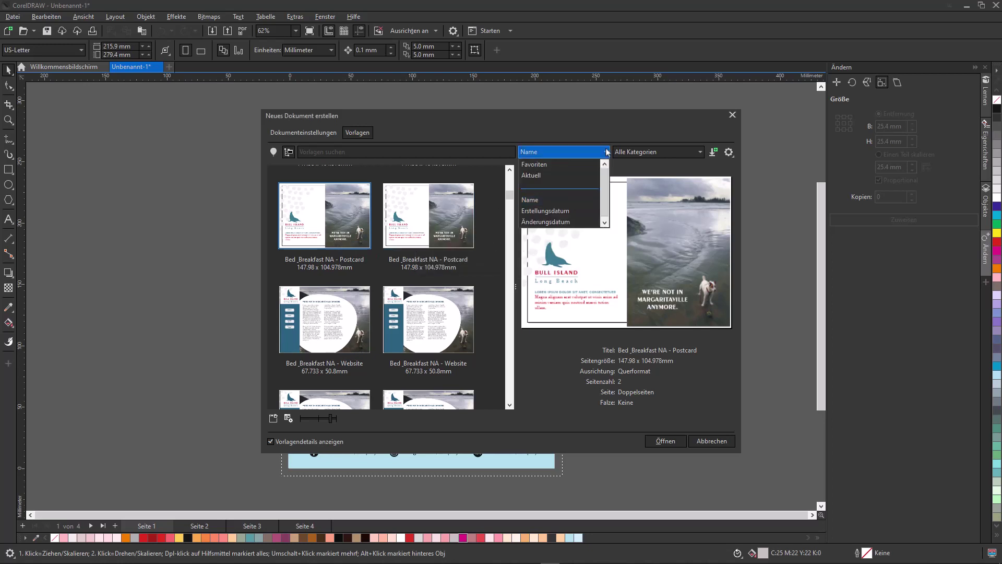
pyautogui.click(568, 165)
# Step: List the recently used templates with the Aktuell filter
pyautogui.click(605, 152)
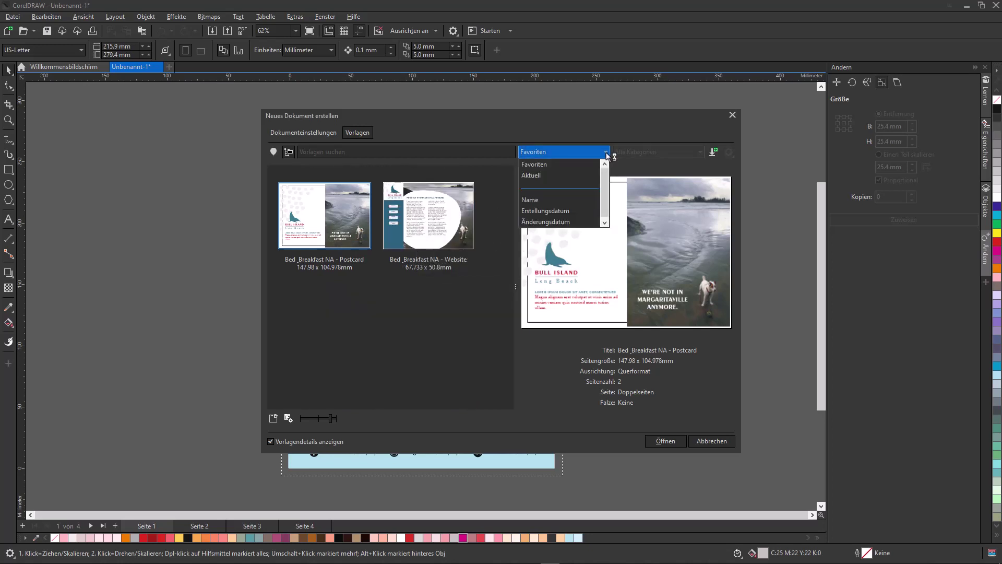
pyautogui.click(584, 177)
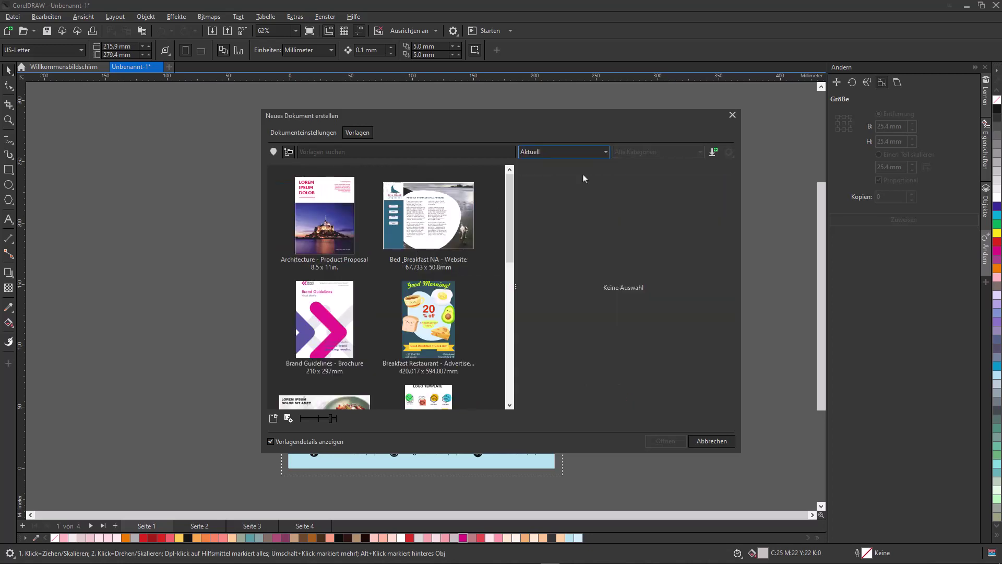
pyautogui.click(713, 154)
pyautogui.moveTo(663, 193)
pyautogui.mouseDown()
pyautogui.moveTo(661, 239)
pyautogui.moveTo(661, 200)
pyautogui.mouseUp()
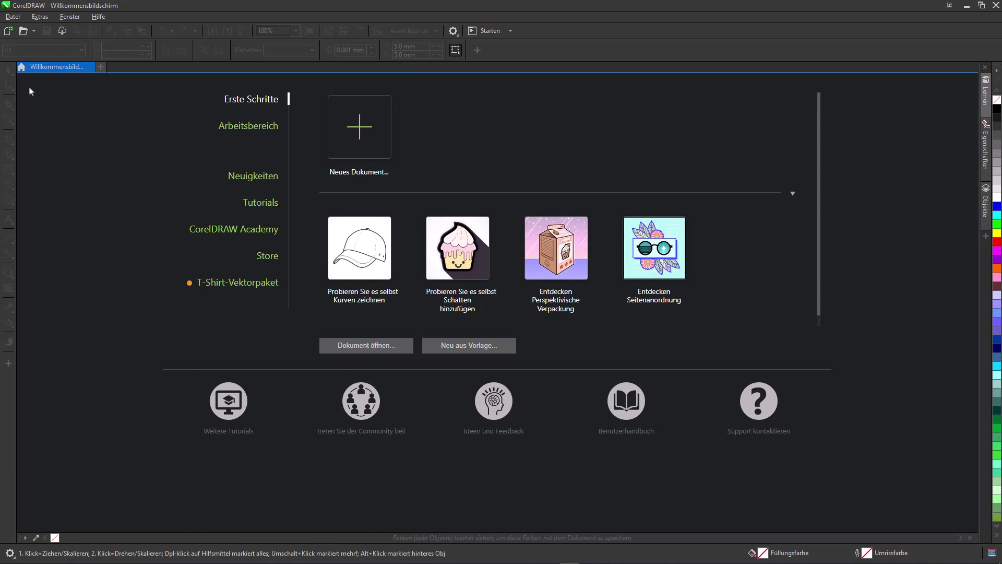
# Step: Start a new document from a template, filter by the Broschüren category and open the 210 x 297 mm Firmennewsletter.ISO template
pyautogui.click(18, 19)
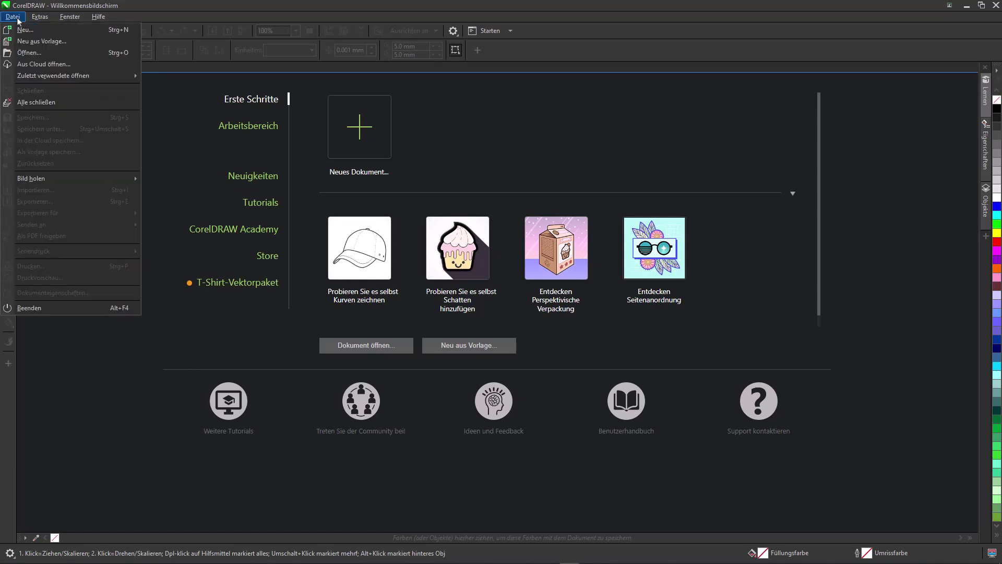
pyautogui.click(82, 45)
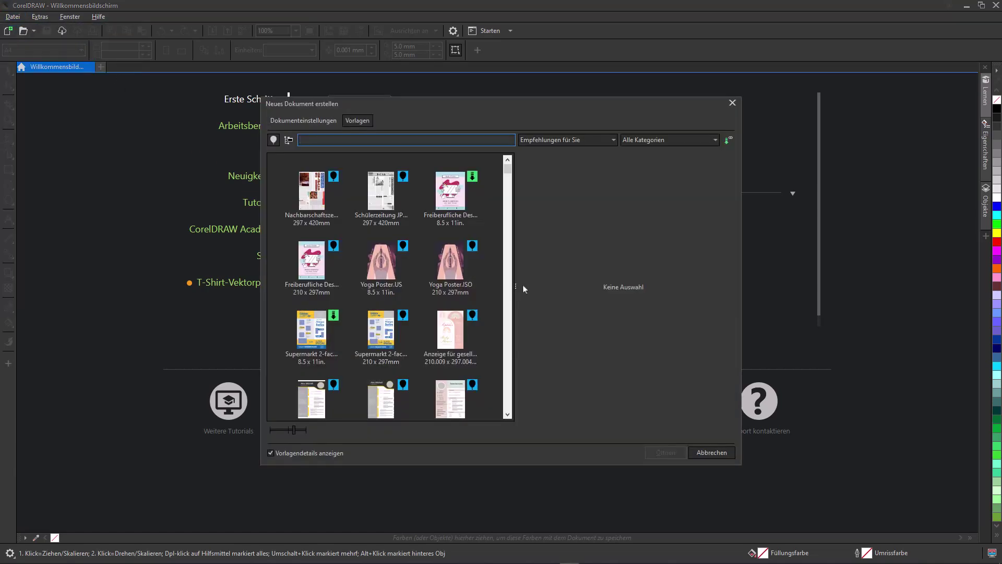
pyautogui.click(714, 139)
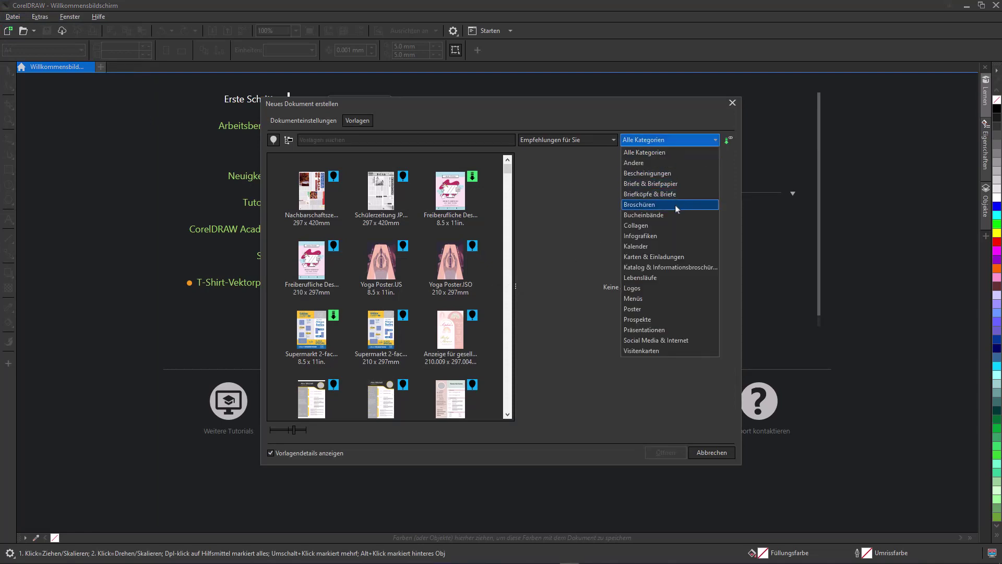
pyautogui.click(675, 204)
pyautogui.moveTo(506, 173); pyautogui.dragTo(487, 249)
pyautogui.click(449, 242)
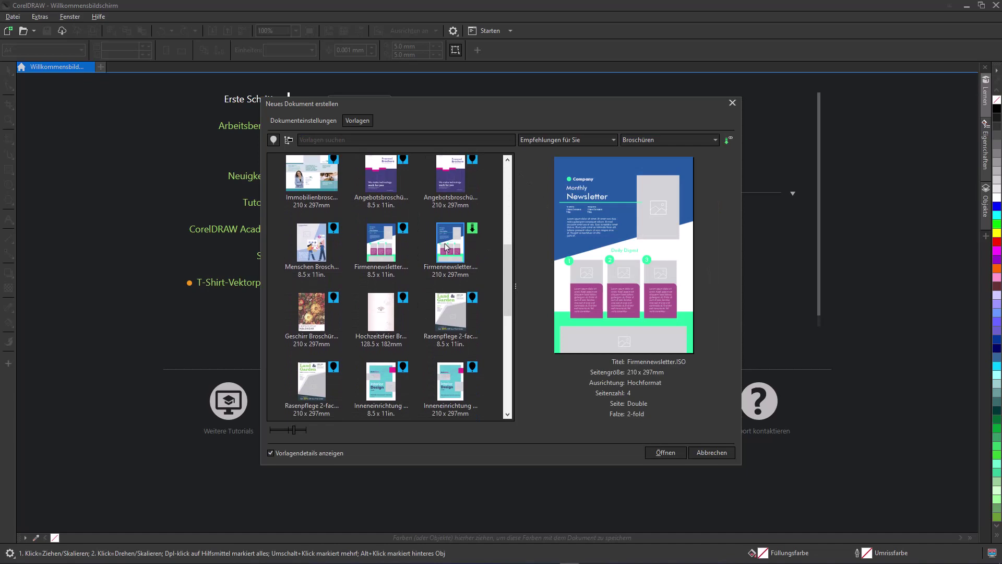
pyautogui.click(665, 453)
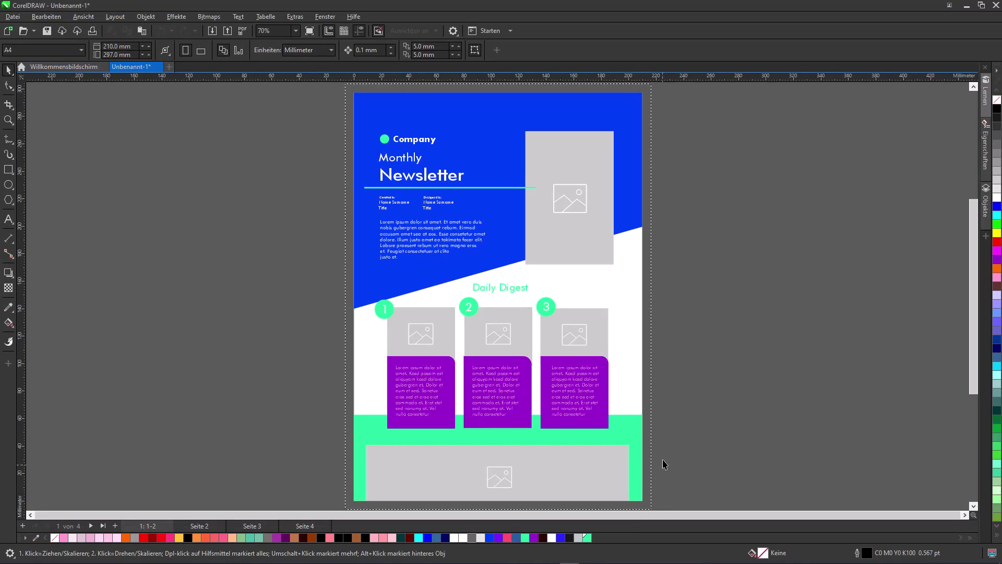
# Step: Import the photo Fotolia_46599561_Subscription_XL.jpg and place it in the tall image frame beside the newsletter heading
pyautogui.click(212, 31)
pyautogui.click(415, 201)
pyautogui.click(666, 347)
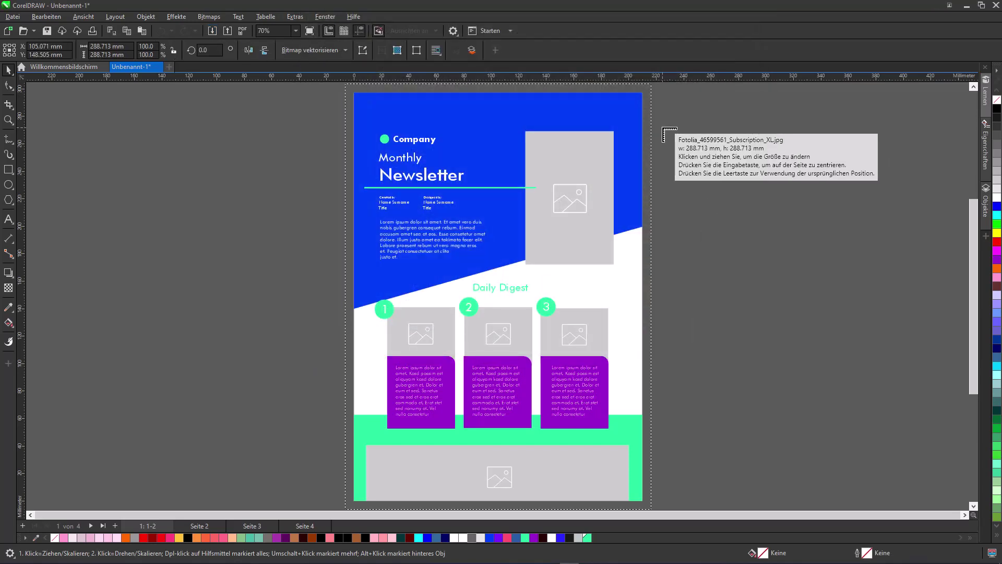
pyautogui.moveTo(664, 128); pyautogui.dragTo(797, 262)
pyautogui.moveTo(731, 193); pyautogui.dragTo(577, 203)
pyautogui.click(55, 93)
pyautogui.click(55, 93)
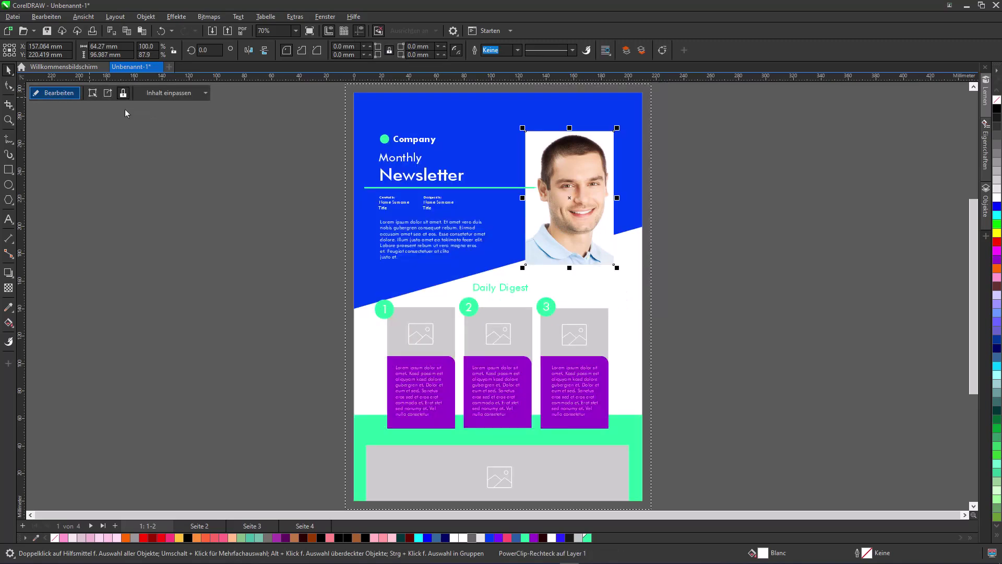
# Step: Replace the company name above the newsletter heading with "CorelDesign"
pyautogui.doubleClick(432, 139)
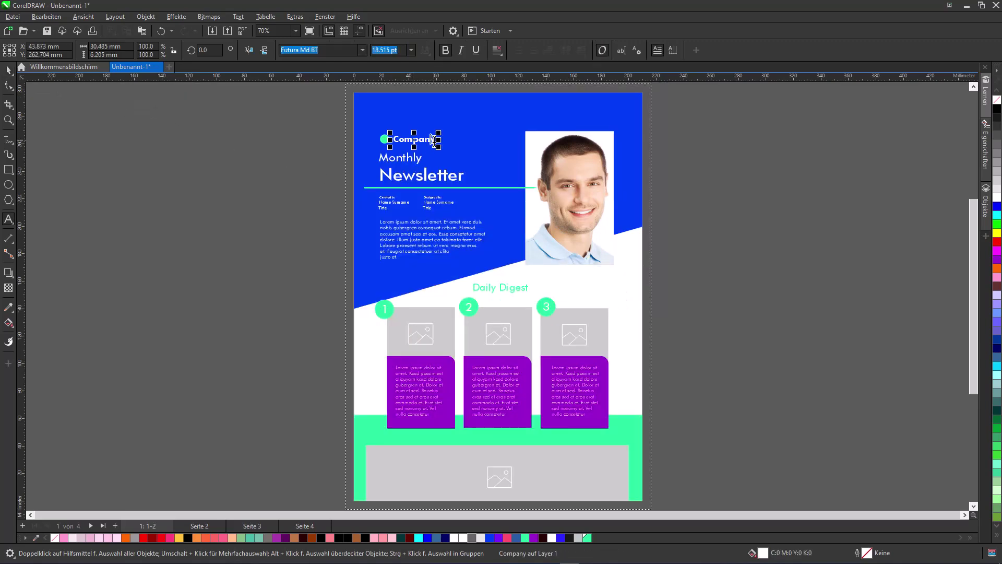
pyautogui.moveTo(433, 139); pyautogui.dragTo(392, 140)
pyautogui.write('CorelDesign')
# Step: Change the two-line newsletter heading to "Juni" and "Rundbrief"
pyautogui.click(422, 158)
pyautogui.moveTo(422, 158); pyautogui.dragTo(383, 161)
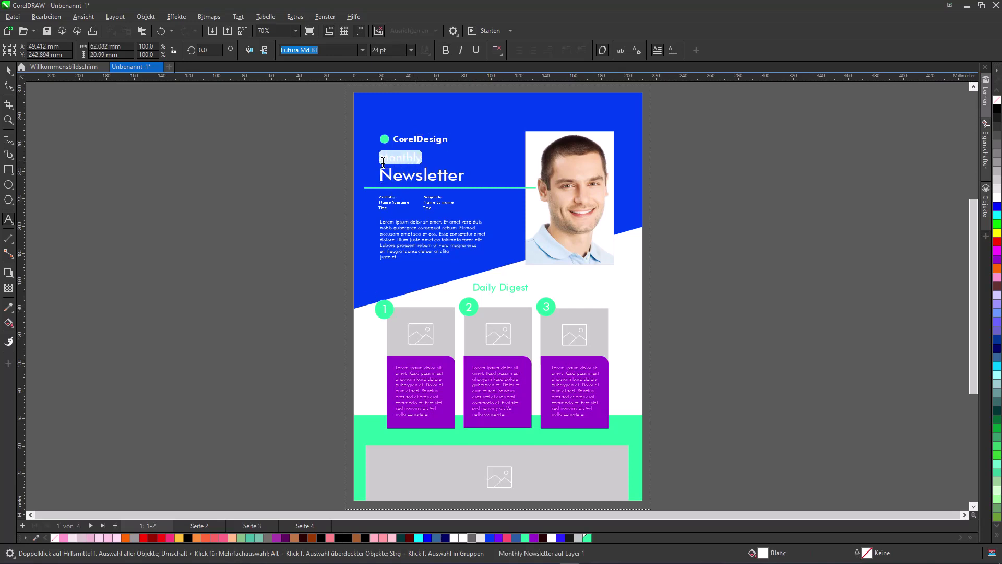
pyautogui.write('Juni')
pyautogui.moveTo(464, 175); pyautogui.dragTo(384, 178)
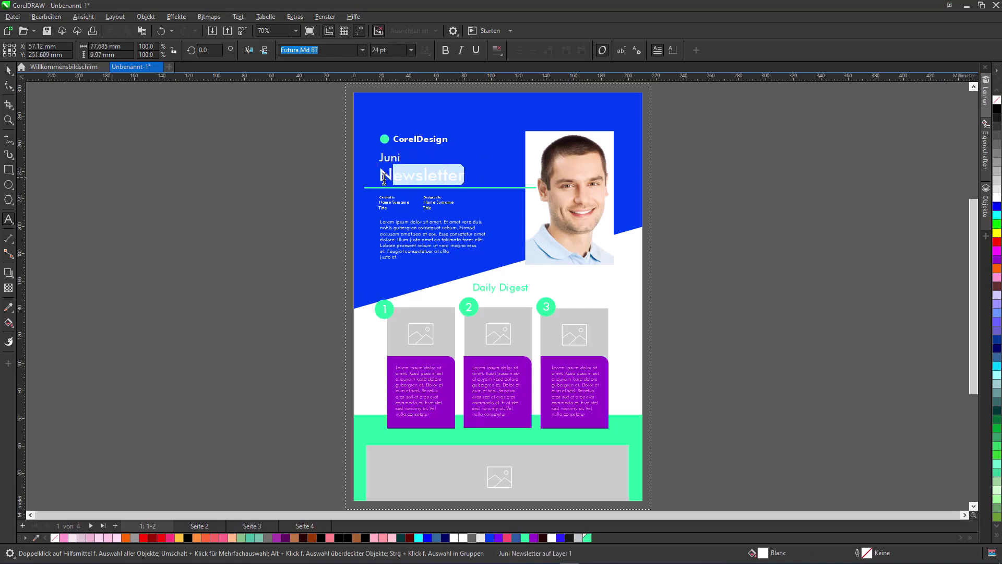
pyautogui.write('Rundbrief')
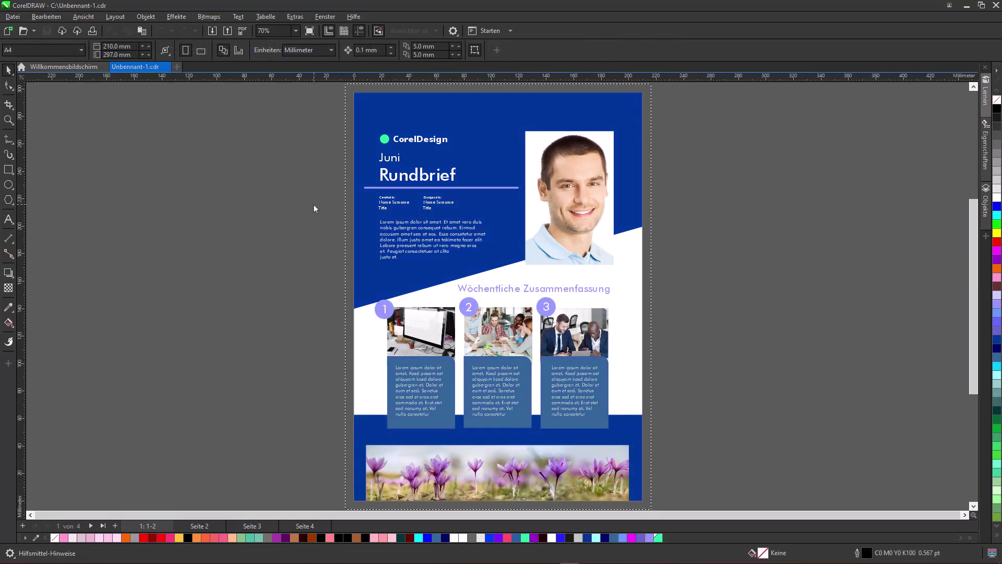
# Step: Save the newsletter as template "Runddbrief CorelDesign" in the Corel Templates folder, with category Broschüren, and close the document
pyautogui.click(12, 18)
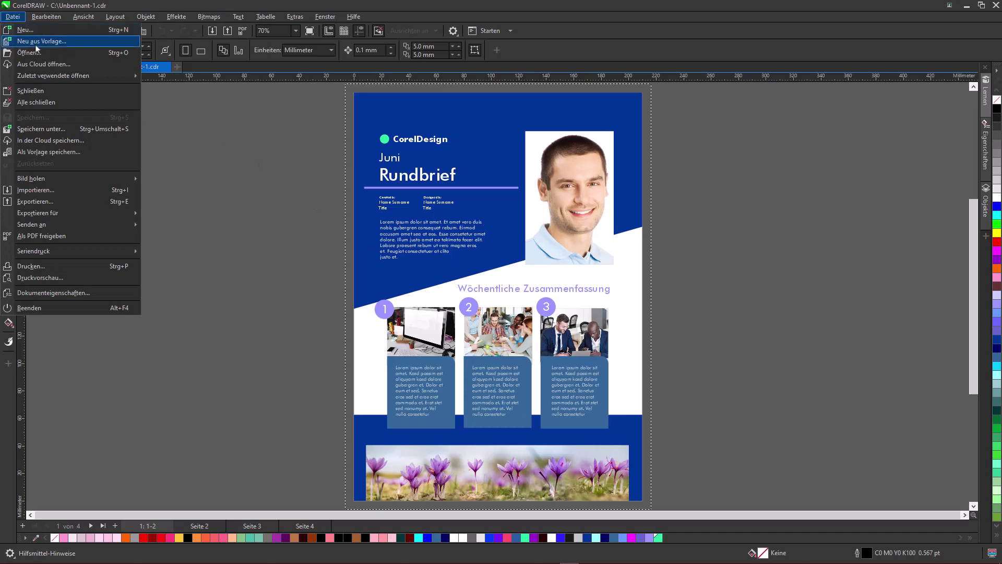
pyautogui.click(57, 151)
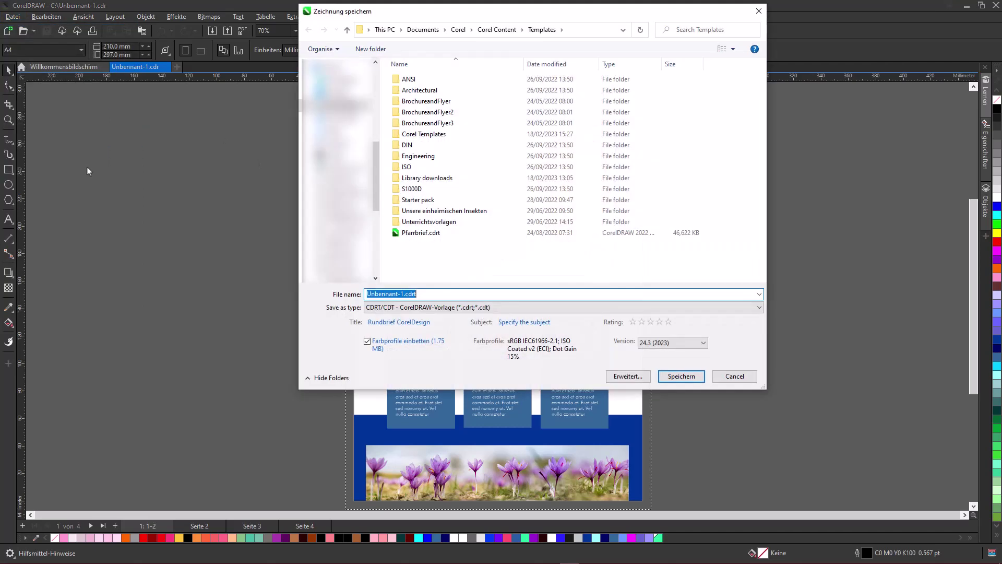
pyautogui.doubleClick(447, 136)
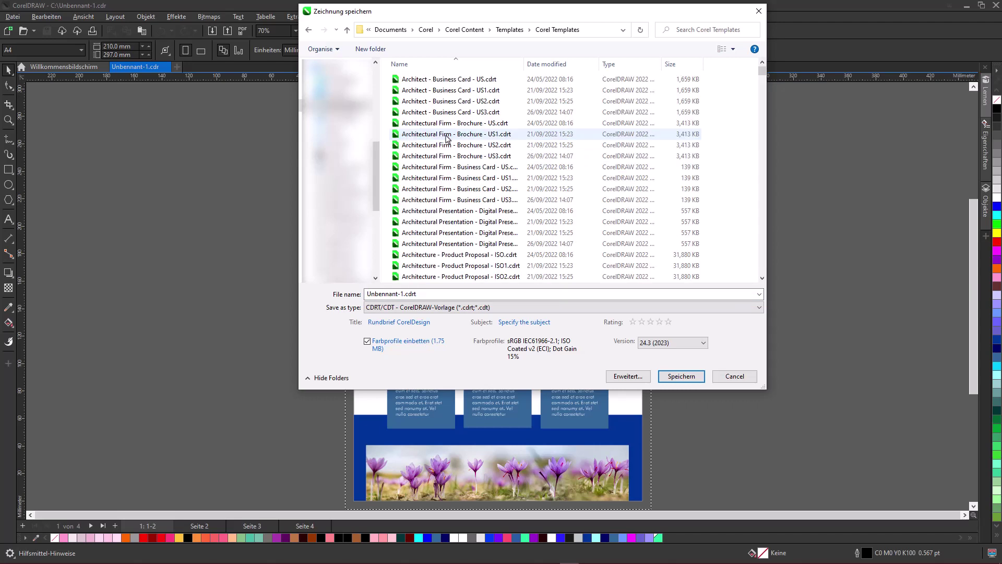
pyautogui.click(415, 293)
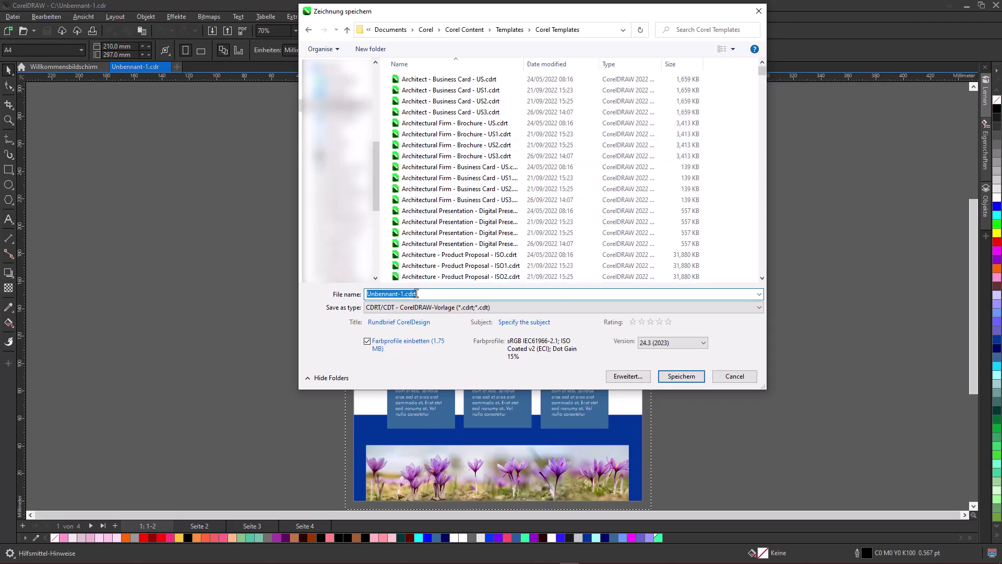
pyautogui.write('Rundbrief CorelDesign')
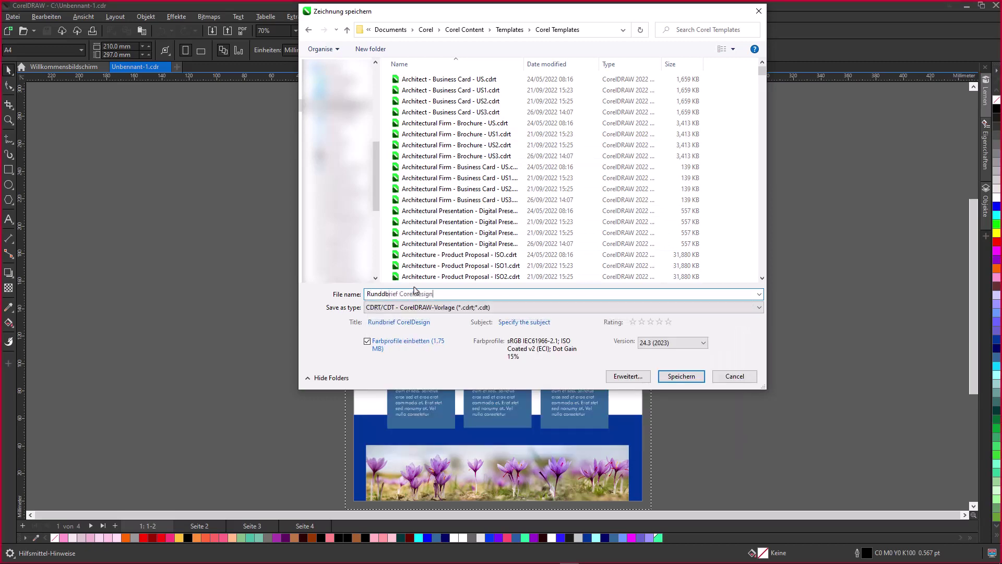
pyautogui.click(684, 377)
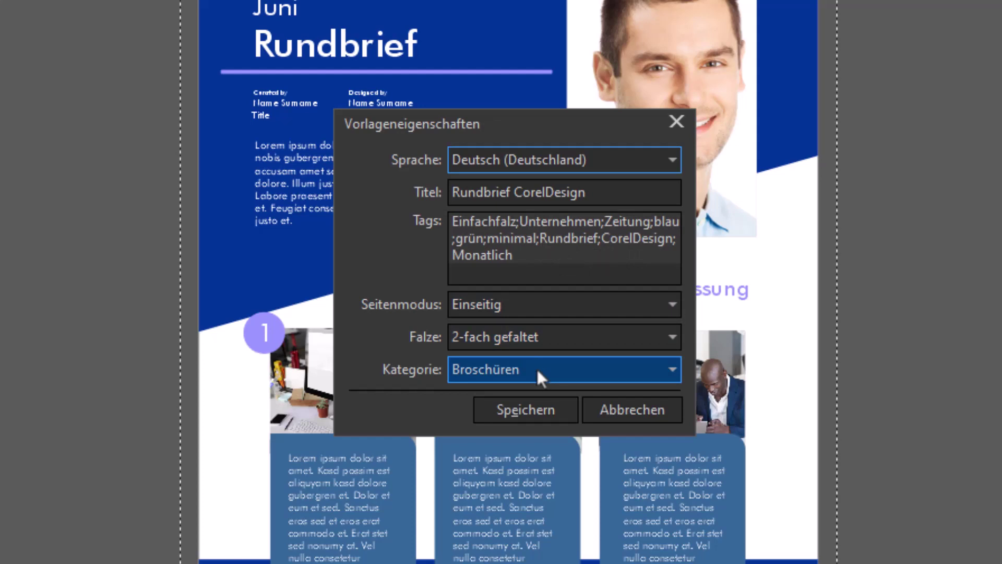
pyautogui.click(537, 408)
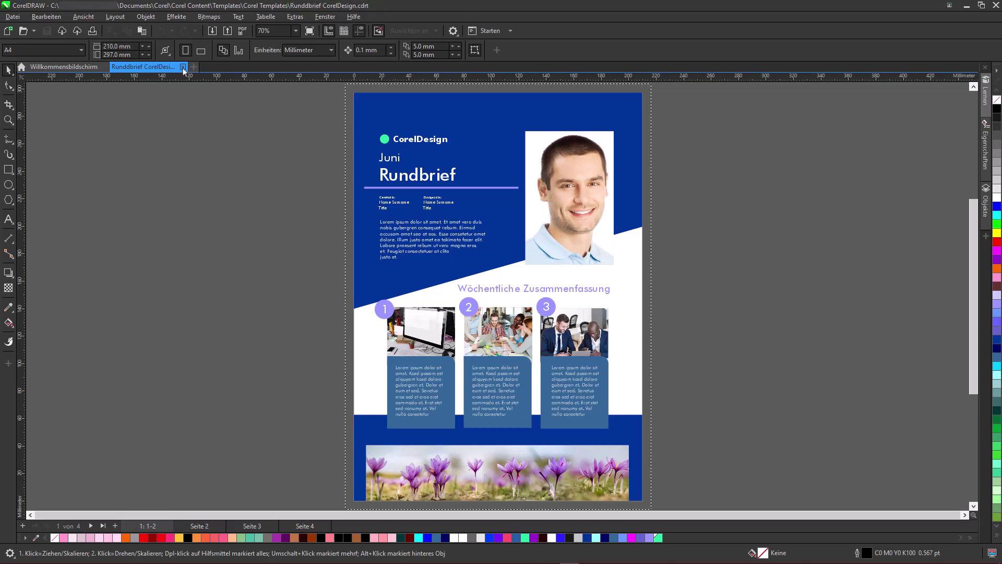
pyautogui.click(182, 67)
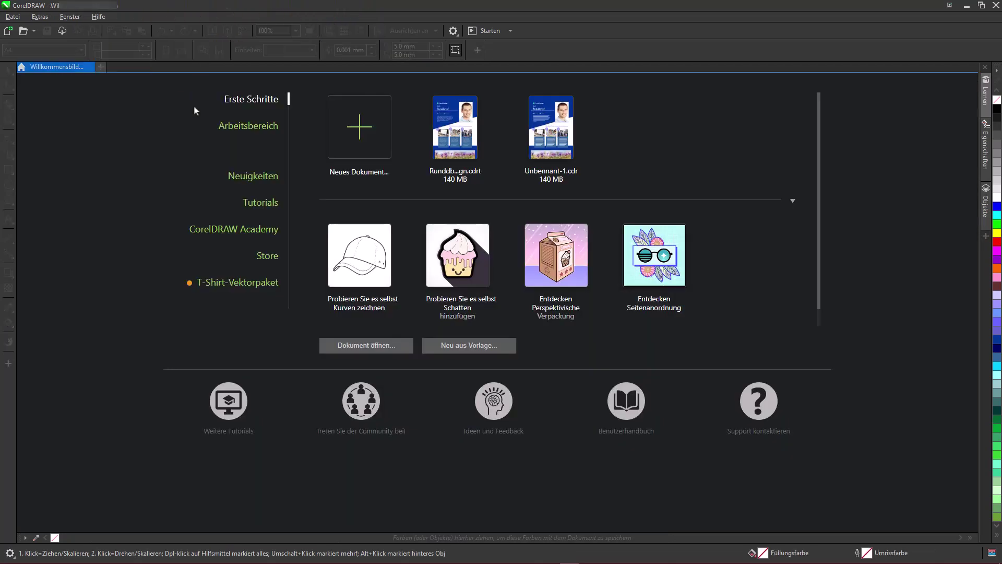
# Step: Search the local templates for "Rundbrief CorelDesign" and open the matching newsletter template as a new document
pyautogui.click(447, 349)
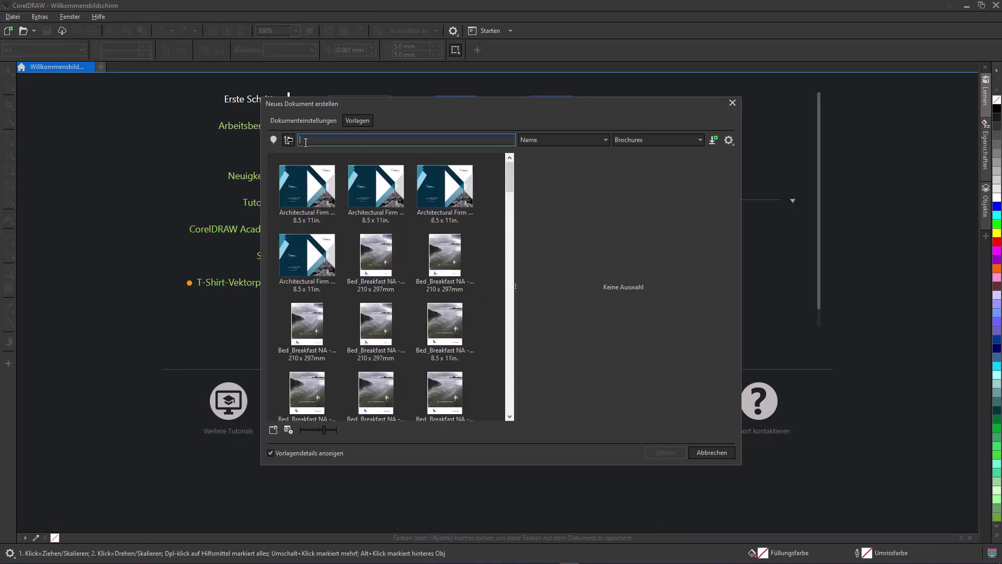
pyautogui.write('R')
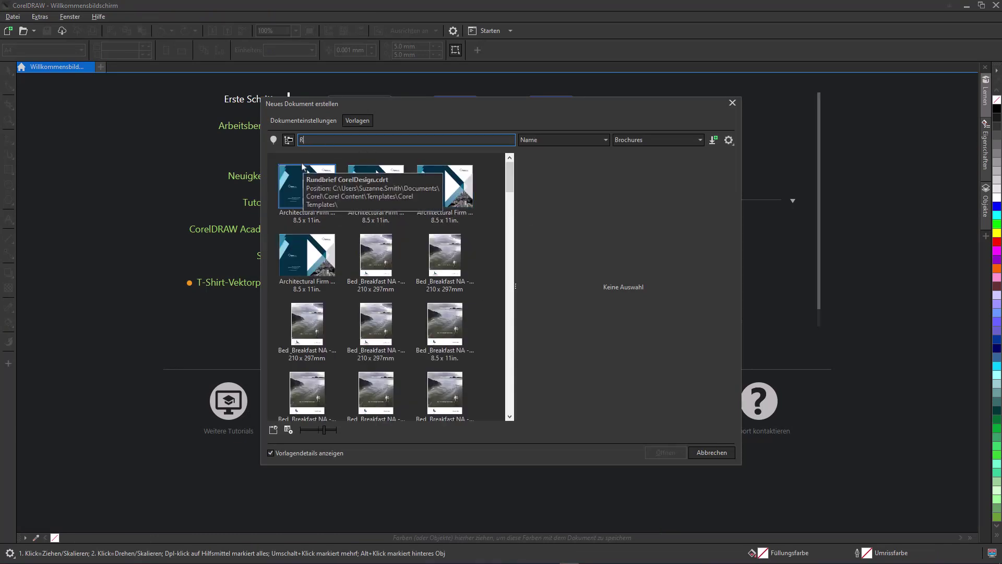
pyautogui.write('undbrief CorelDesig')
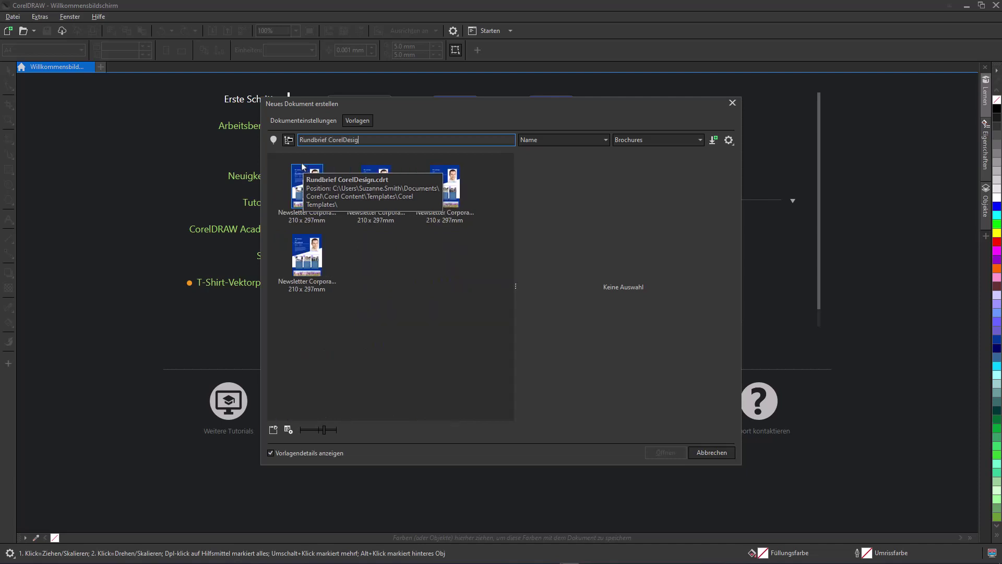
pyautogui.write('n')
pyautogui.click(299, 173)
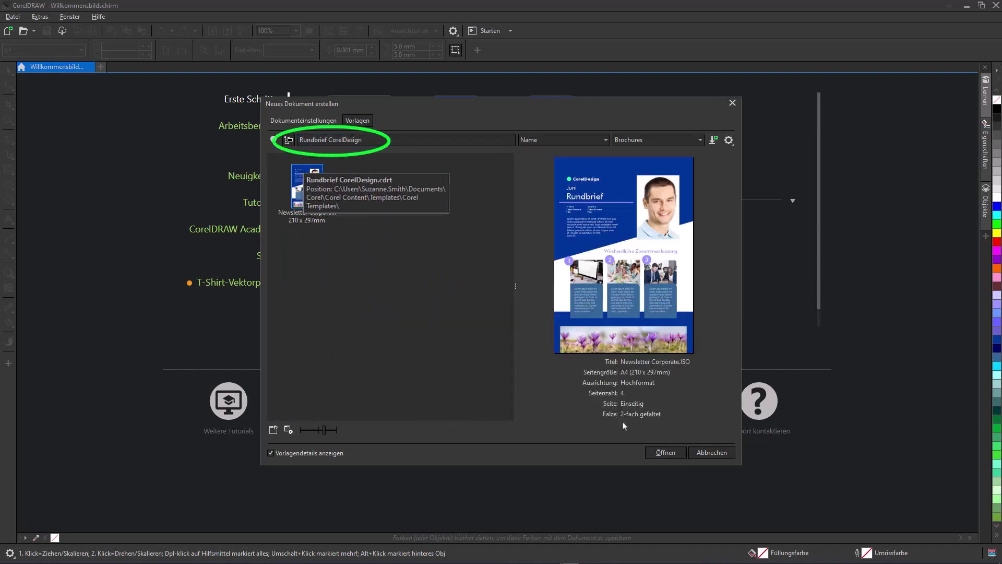
pyautogui.click(665, 452)
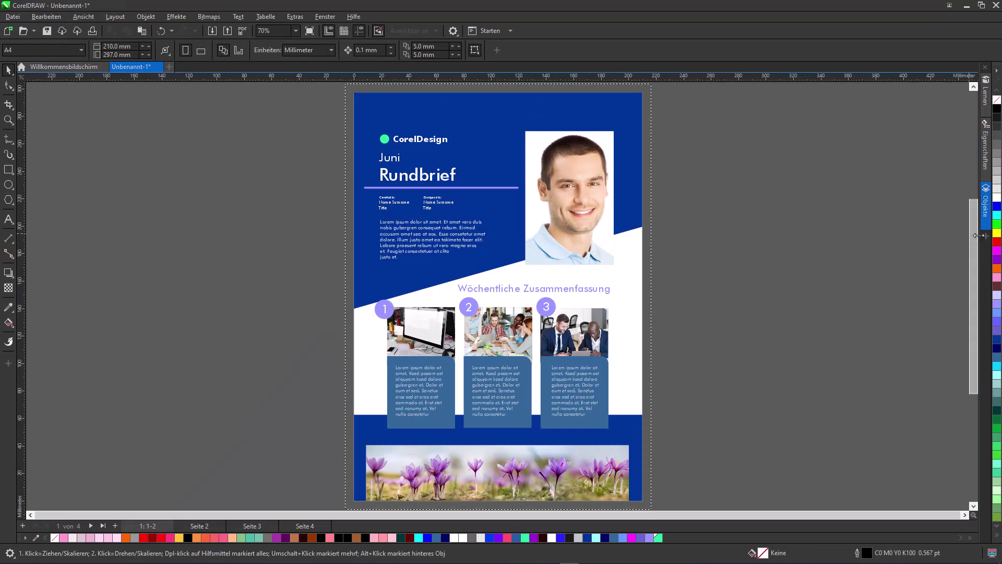
# Step: Show the Exportieren docker, set the export format to PDF and add a new export item
pyautogui.click(976, 235)
pyautogui.click(861, 150)
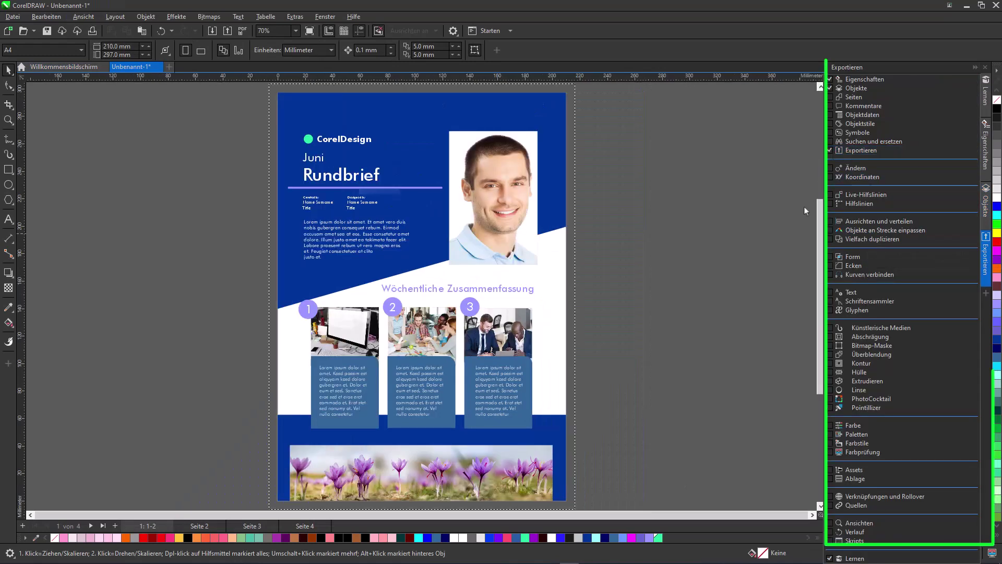
pyautogui.click(874, 533)
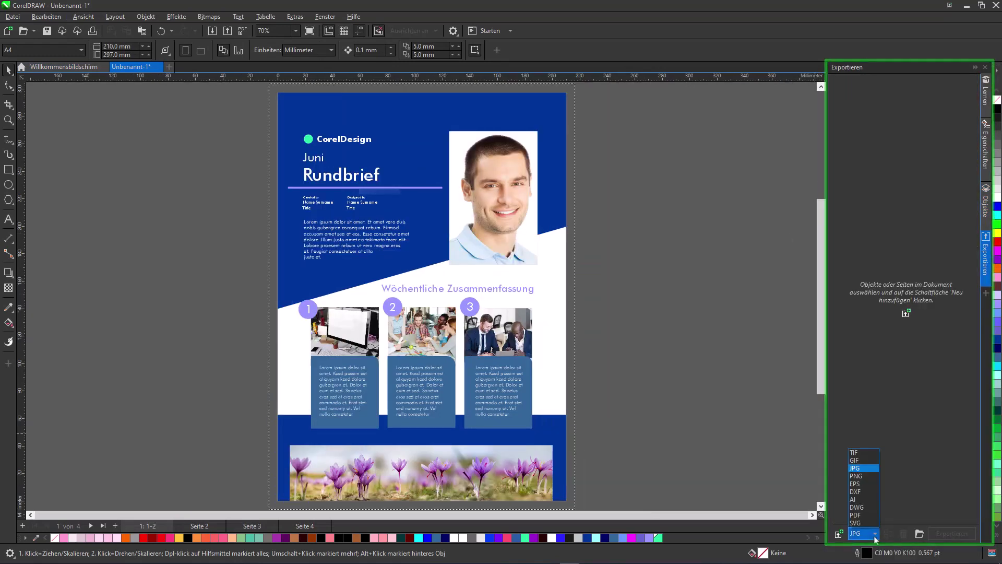
pyautogui.click(873, 514)
pyautogui.click(839, 533)
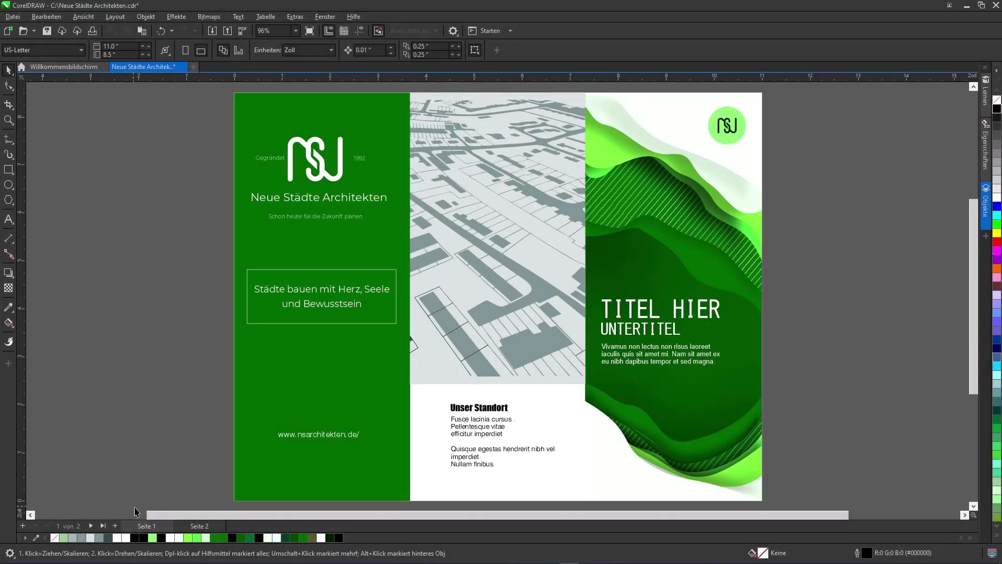
# Step: Examine Seite 2 of the Neue Städte Architekten brochure and return to Seite 1
pyautogui.click(200, 526)
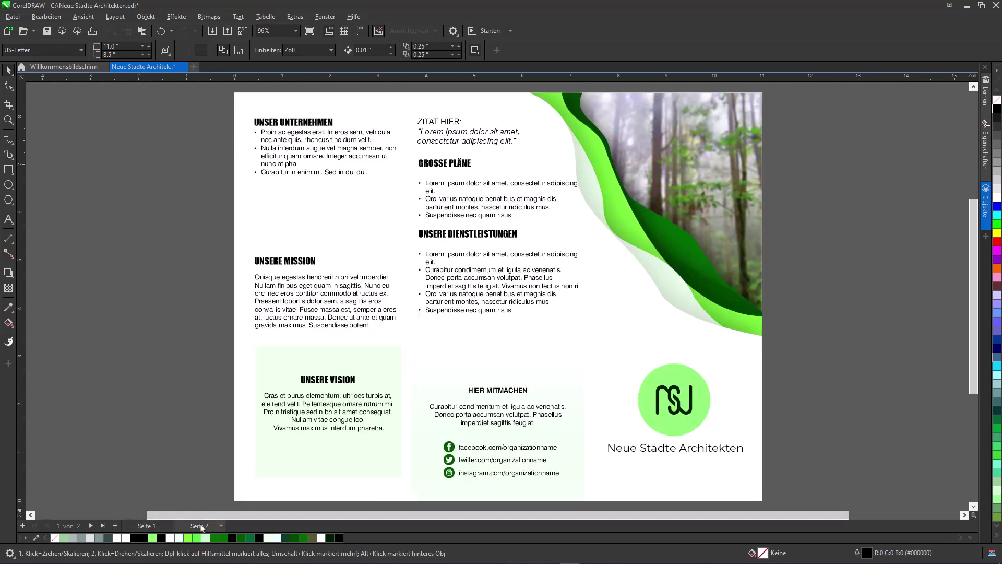
pyautogui.click(147, 527)
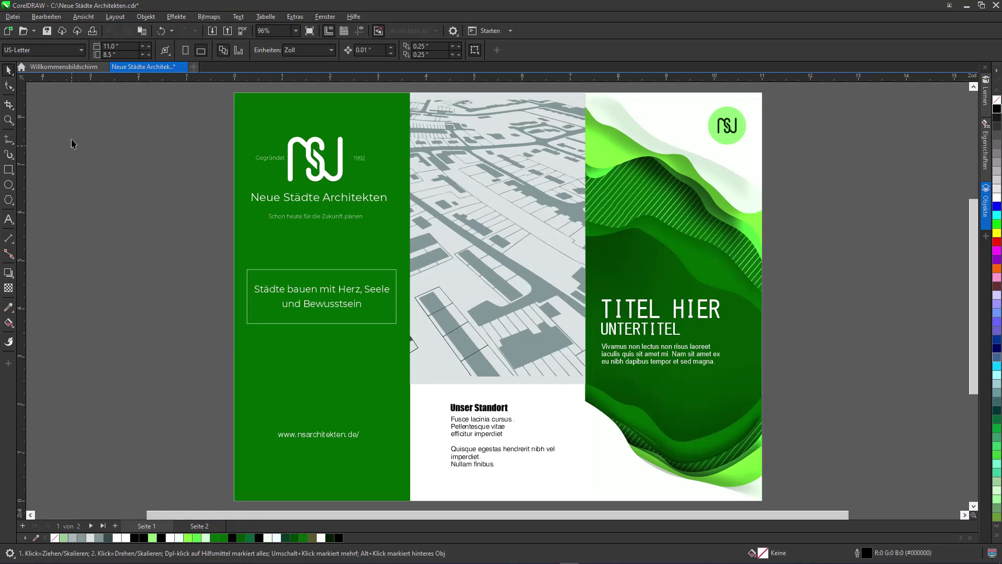
# Step: Save the brochure as template "Neue Städte Architekten.cdrt" in the VORLAGEN folder, adding the tags Städte, Planung and Architekten
pyautogui.click(12, 17)
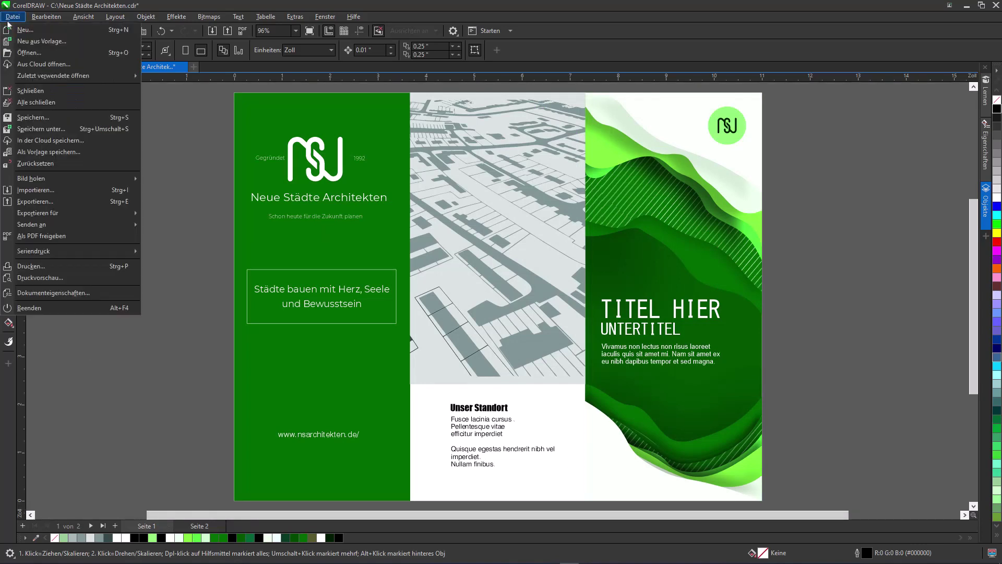
pyautogui.click(92, 151)
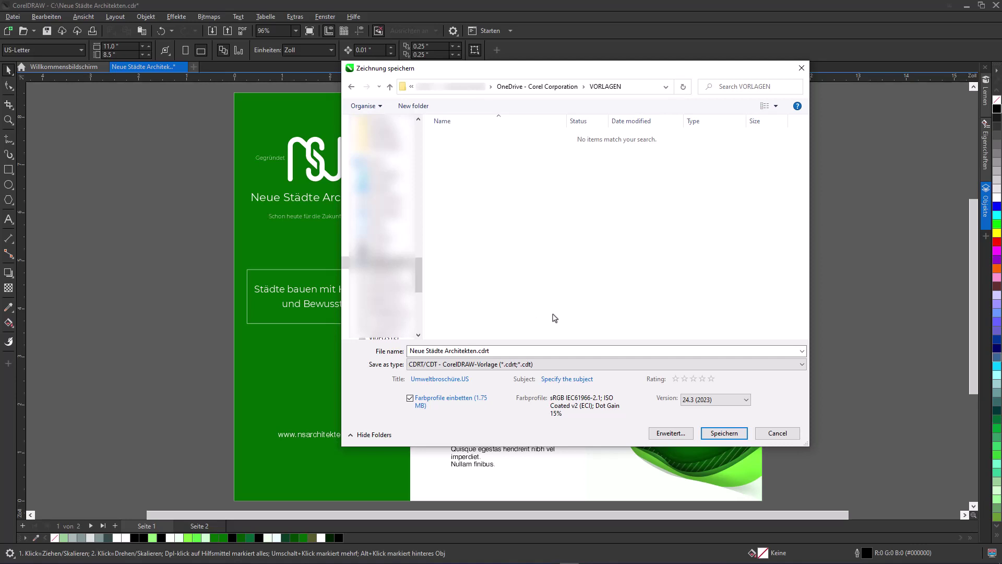
pyautogui.click(722, 433)
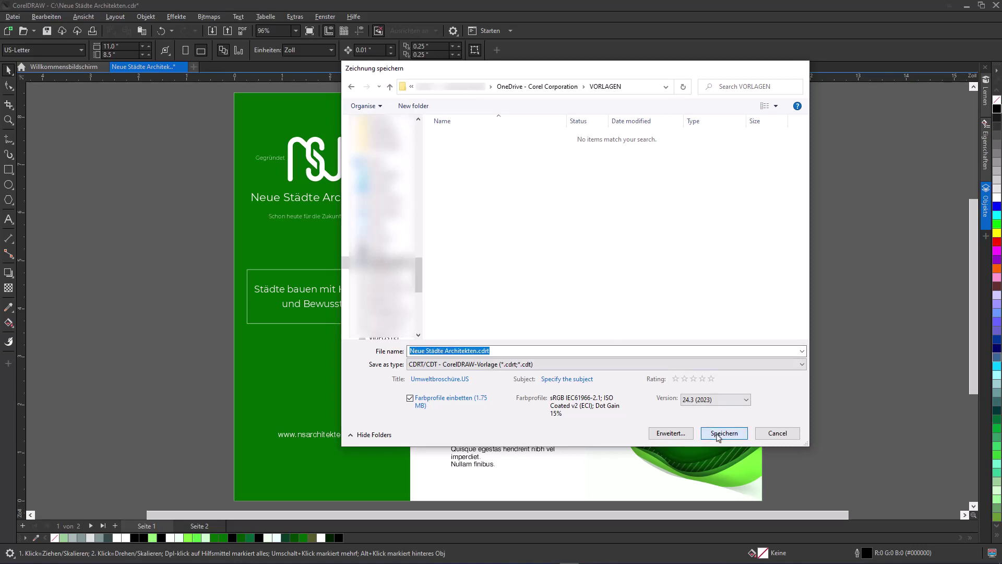
pyautogui.write(';Stä')
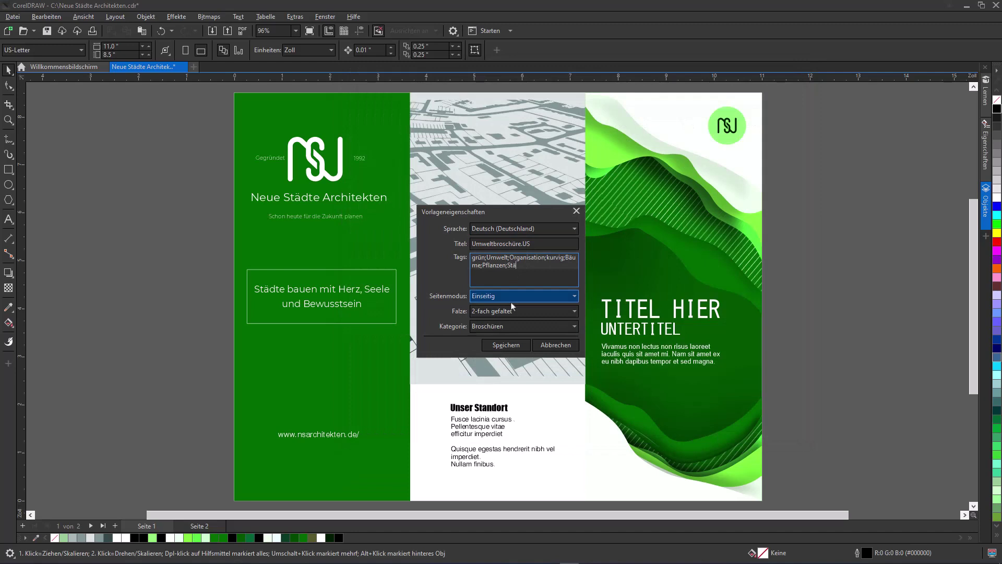
pyautogui.write('dte;Planung;Architekten')
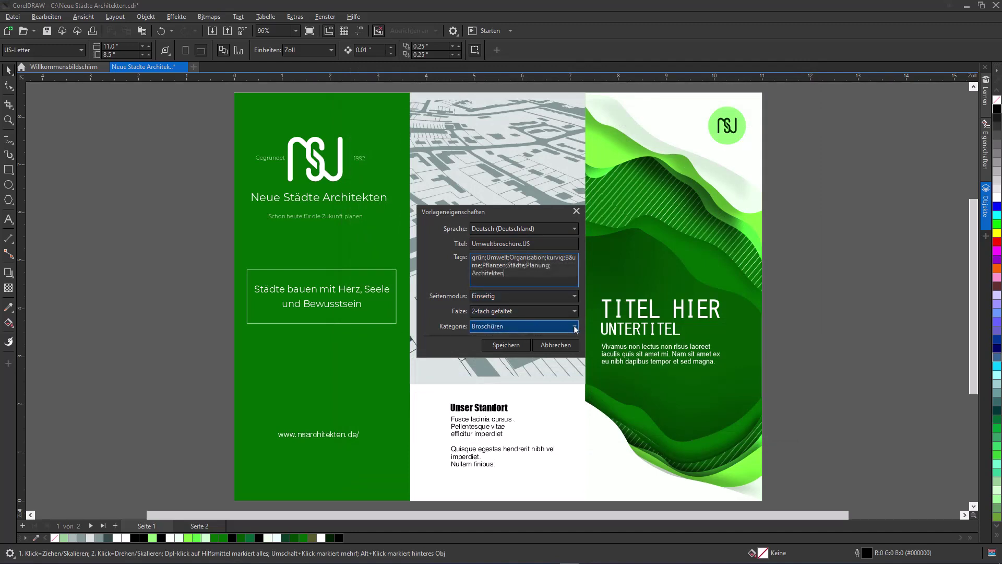
pyautogui.click(518, 346)
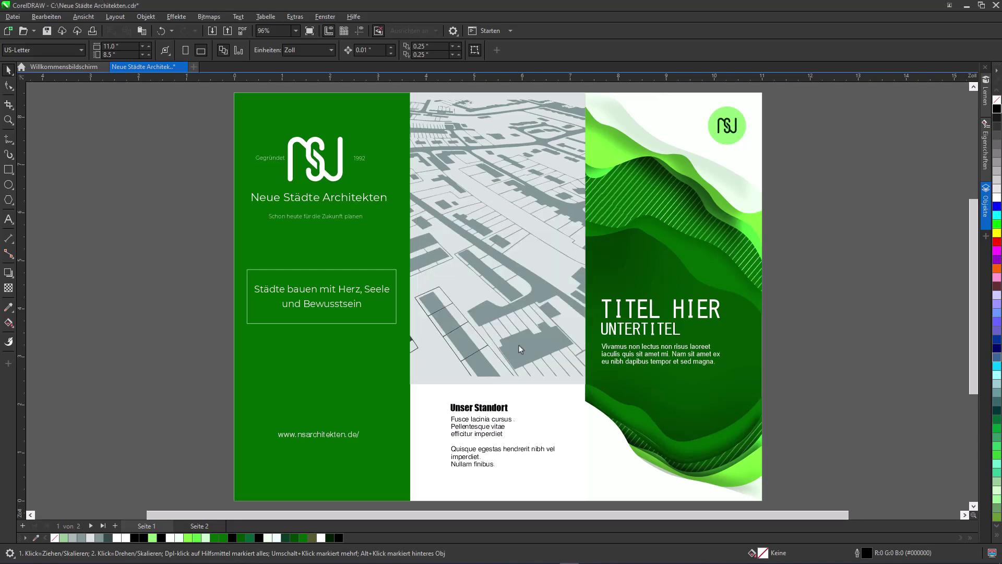
# Step: Add the OneDrive VORLAGEN folder as a new template content source through an alias, and show its folder options
pyautogui.click(13, 16)
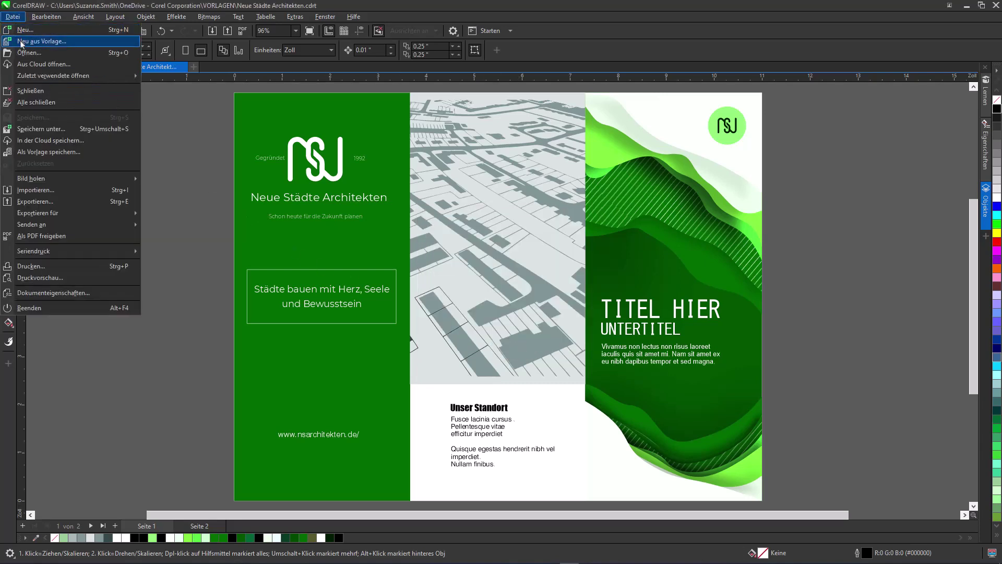
pyautogui.click(22, 41)
pyautogui.click(290, 144)
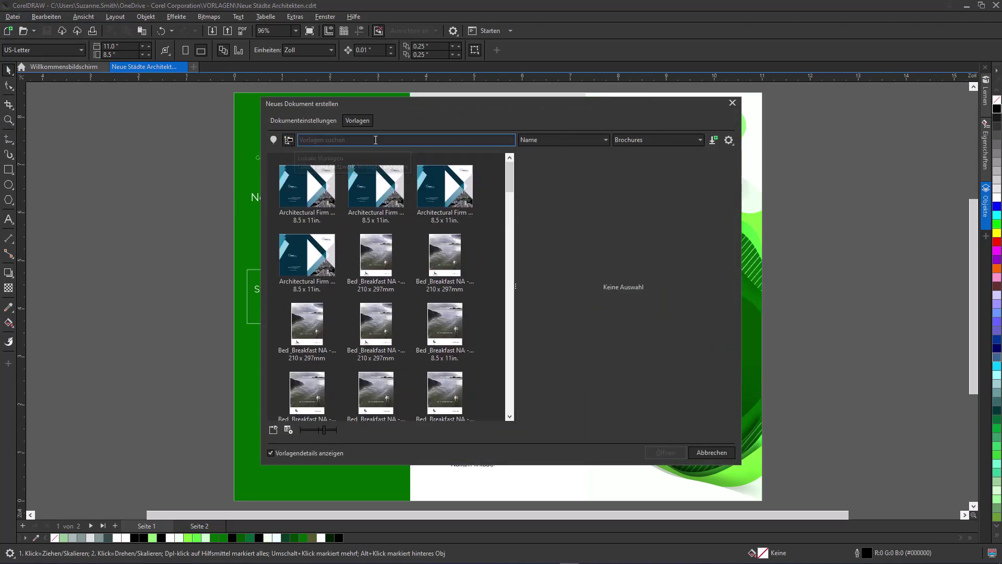
pyautogui.click(733, 147)
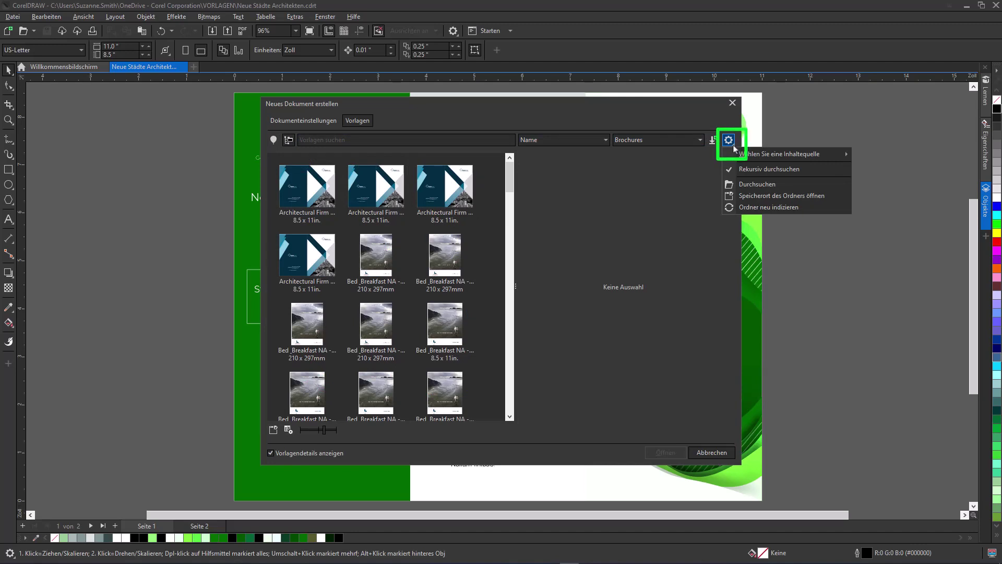
pyautogui.moveTo(768, 155)
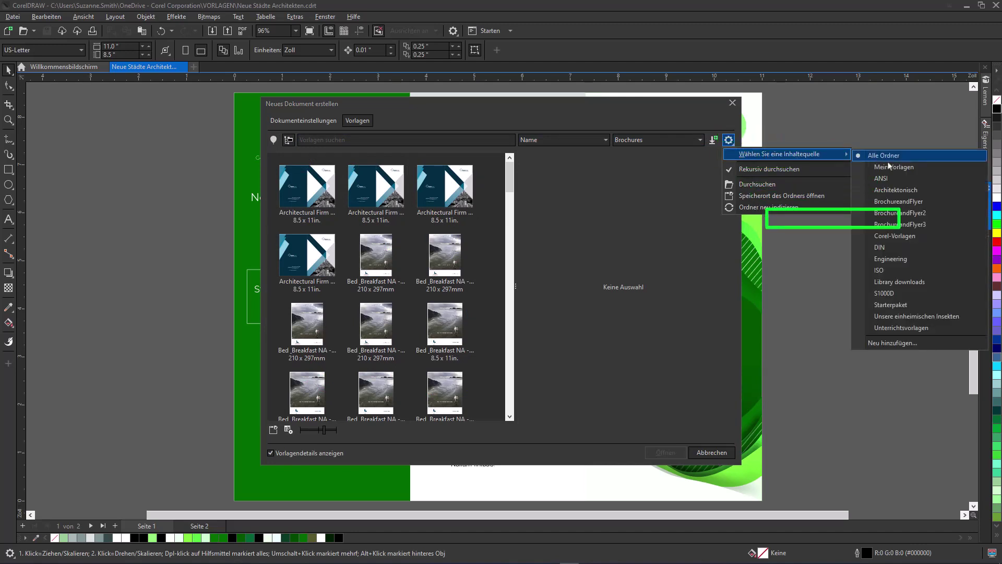
pyautogui.click(893, 344)
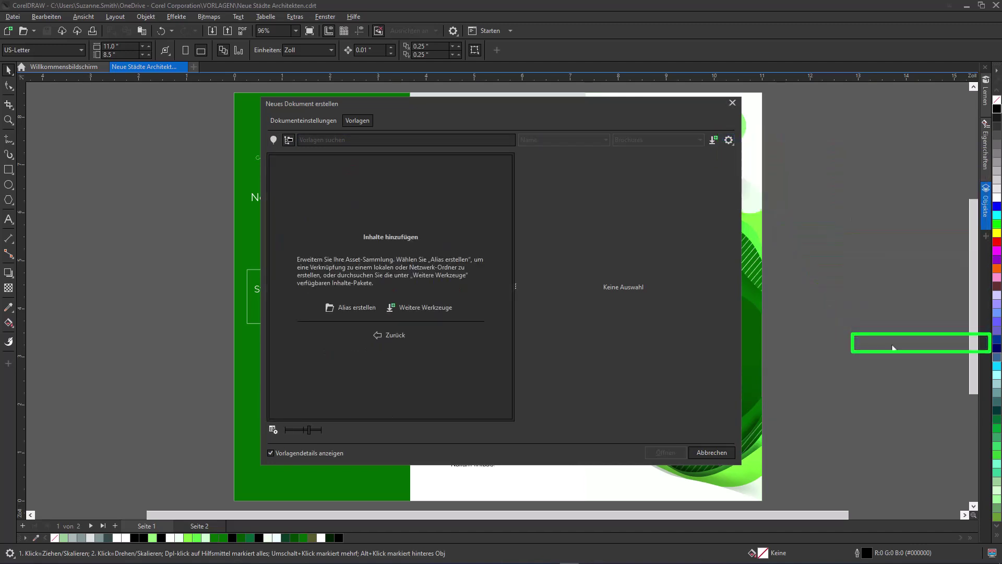
pyautogui.click(357, 309)
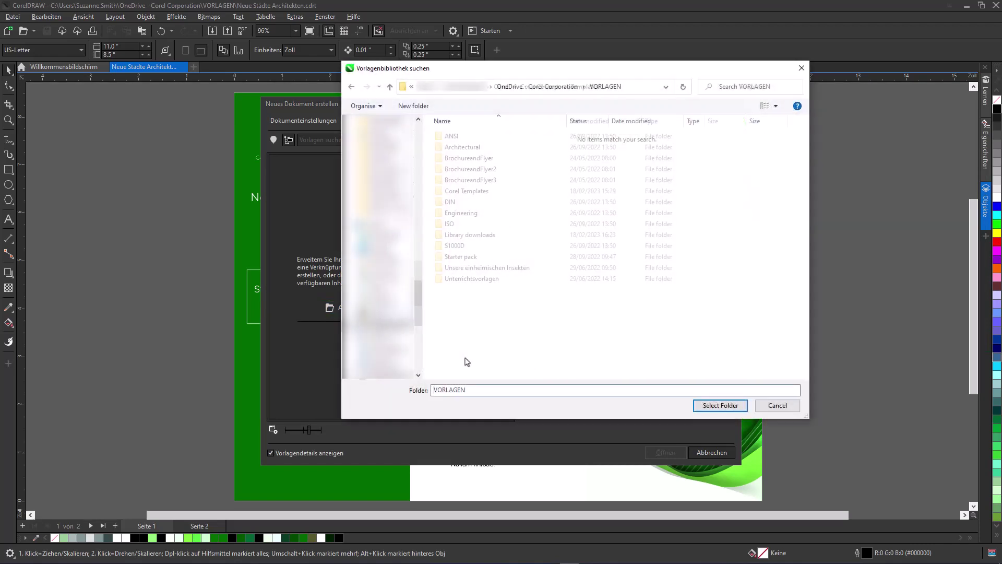
pyautogui.click(718, 406)
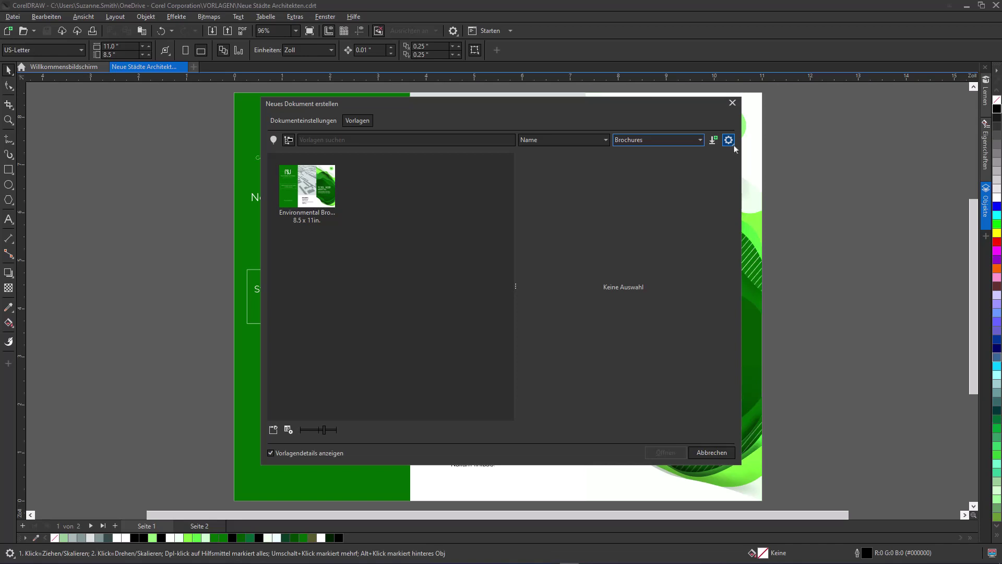
pyautogui.click(733, 145)
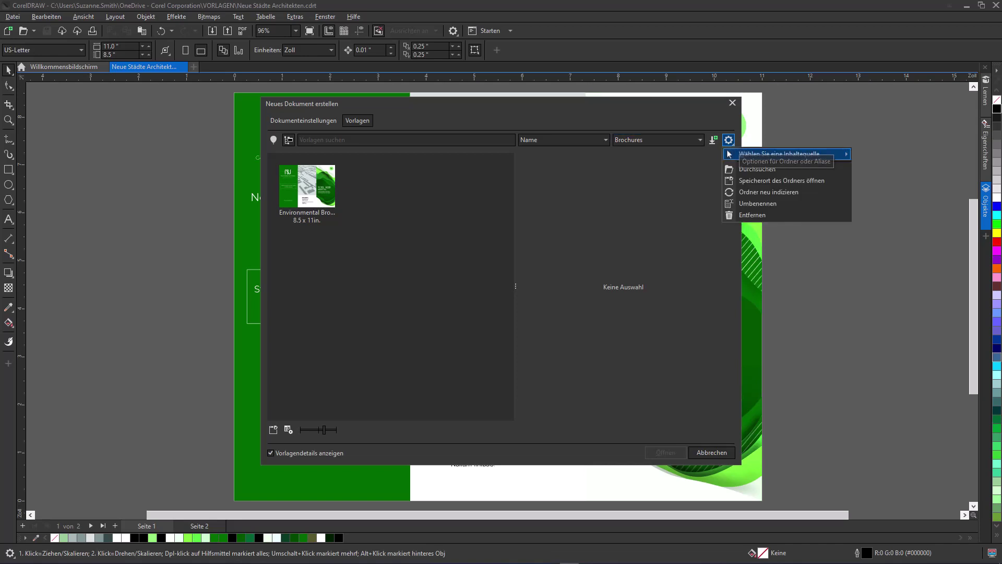
pyautogui.moveTo(720, 155)
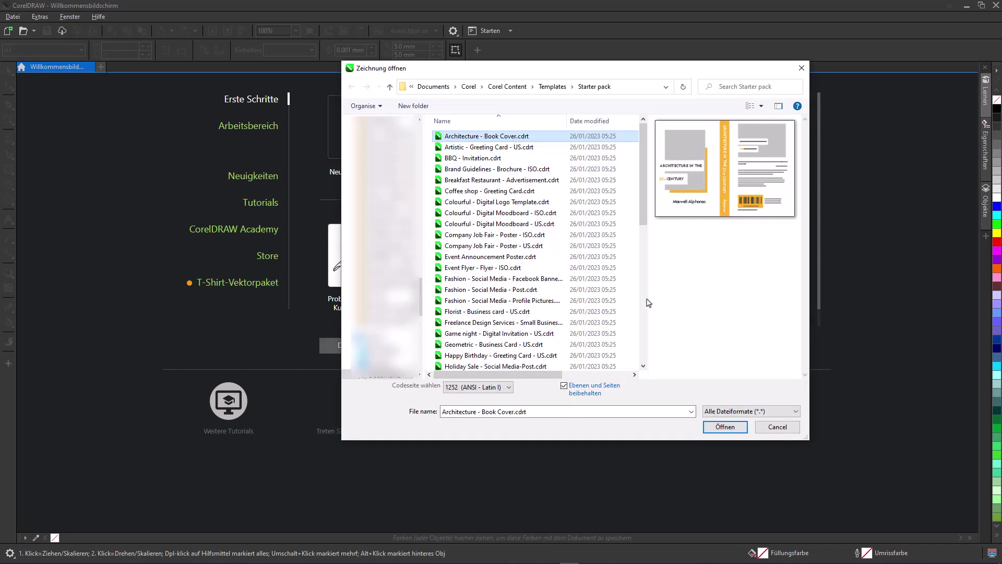
# Step: Try to open the Starter pack template "Architecture - Book Cover.cdrt", cancelling at the choice between a new document and editing
pyautogui.click(728, 431)
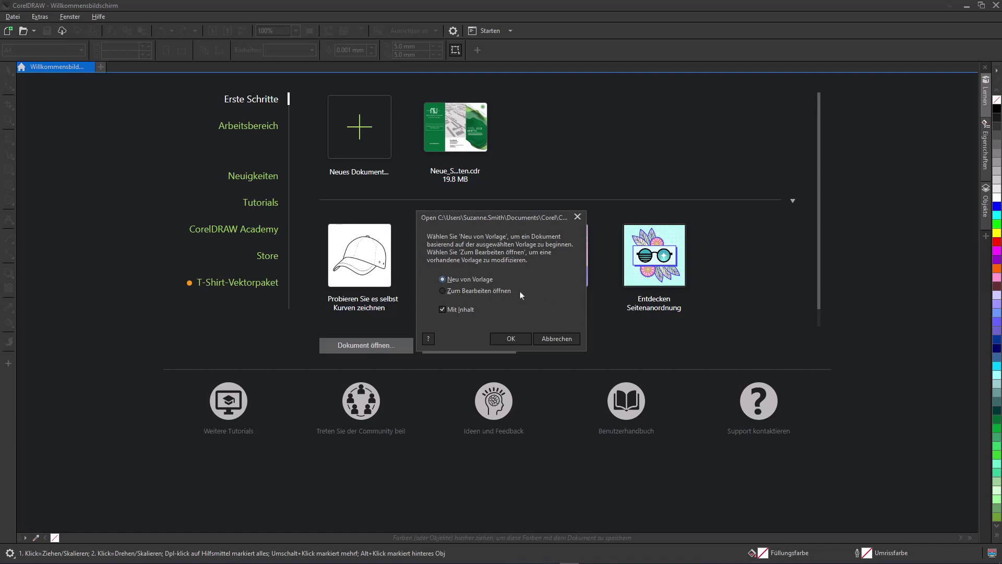
pyautogui.click(545, 337)
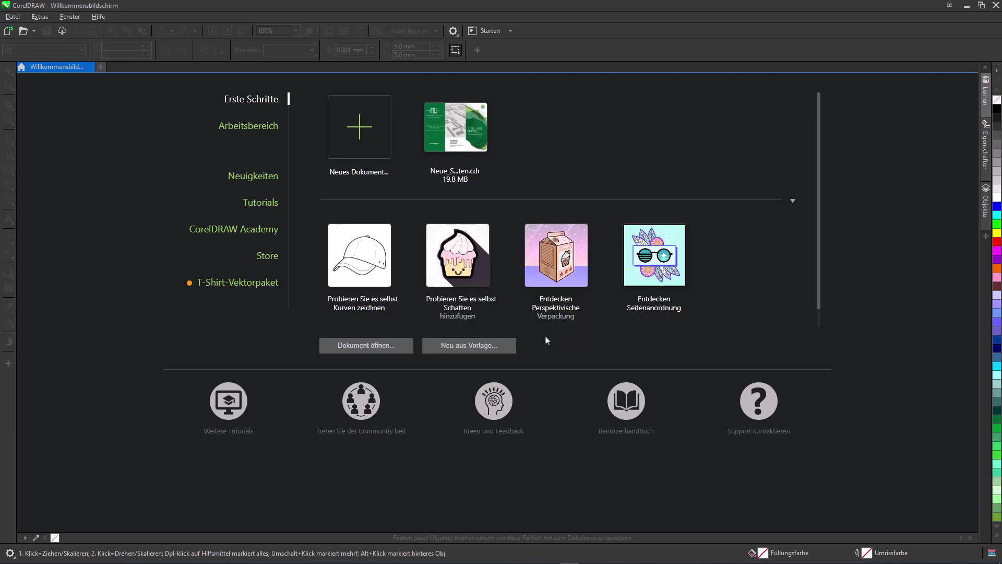